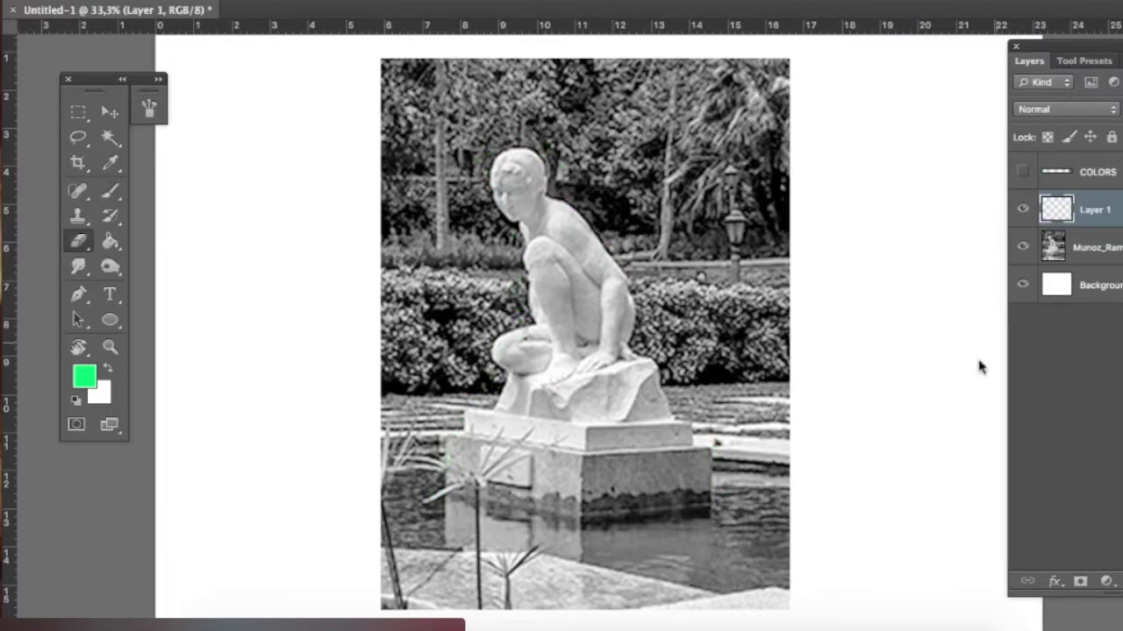
# Mark the statue's top, base and both side limits with short green brush strokes on Layer 1
pyautogui.press('Tab')
pyautogui.press('Tab')
pyautogui.press('b')
pyautogui.hotkey('ctrl', 'z')
pyautogui.hotkey('ctrl', 'z')
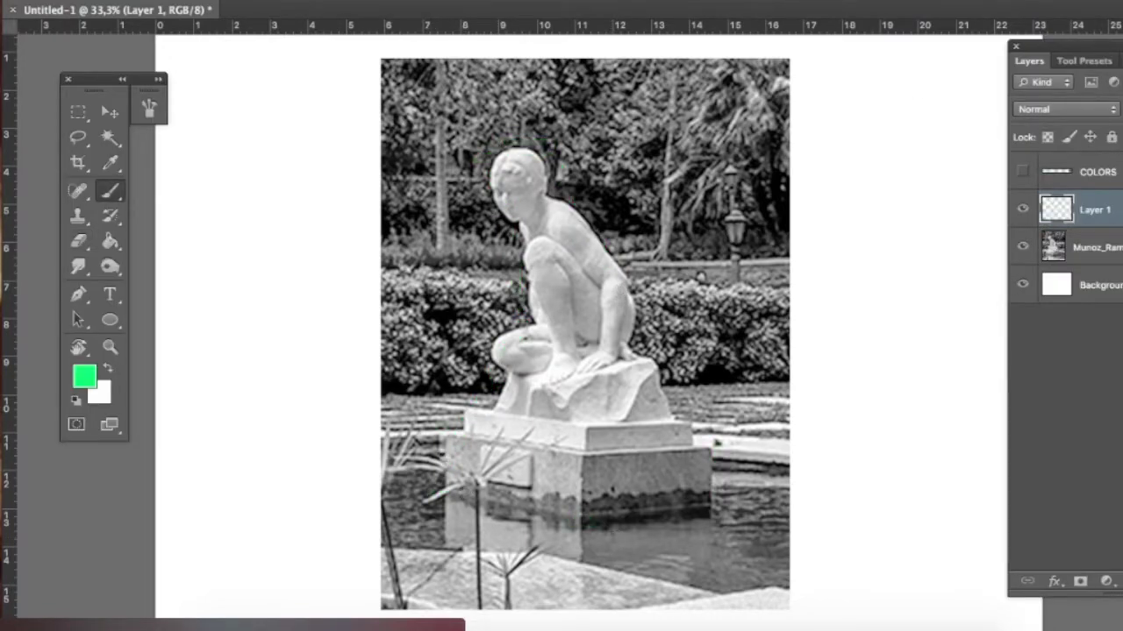
pyautogui.moveTo(442, 439); pyautogui.dragTo(444, 493)
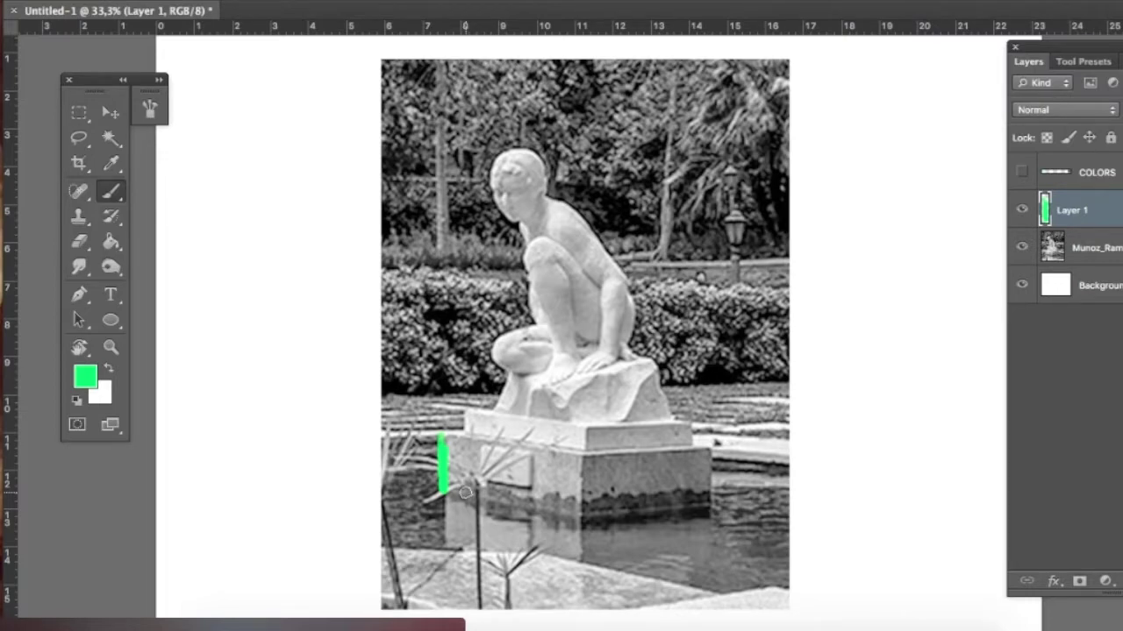
pyautogui.moveTo(717, 444); pyautogui.dragTo(720, 494)
pyautogui.click(510, 147)
pyautogui.moveTo(519, 149); pyautogui.dragTo(551, 147)
pyautogui.moveTo(573, 521); pyautogui.dragTo(597, 521)
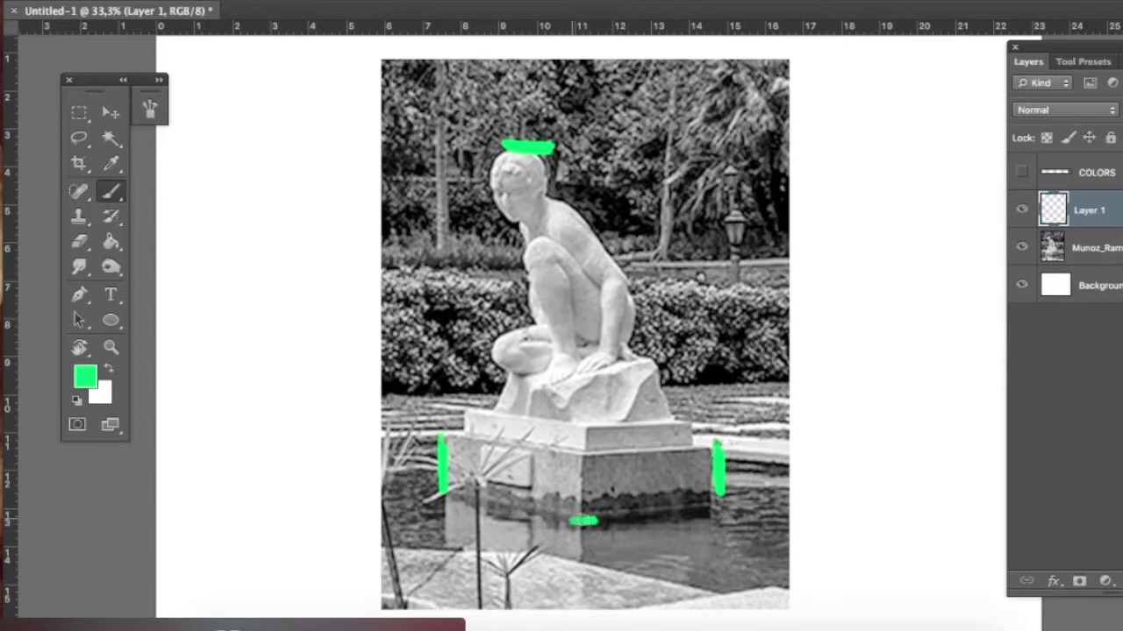
# Undo the green limit marks around the statue
pyautogui.hotkey('ctrl', 'alt', 'z')
pyautogui.hotkey('ctrl', 'alt', 'z')
pyautogui.hotkey('ctrl', 'alt', 'z')
pyautogui.hotkey('ctrl', 'alt', 'z')
pyautogui.hotkey('ctrl', 'alt', 'z')
pyautogui.hotkey('ctrl', 'alt', 'z')
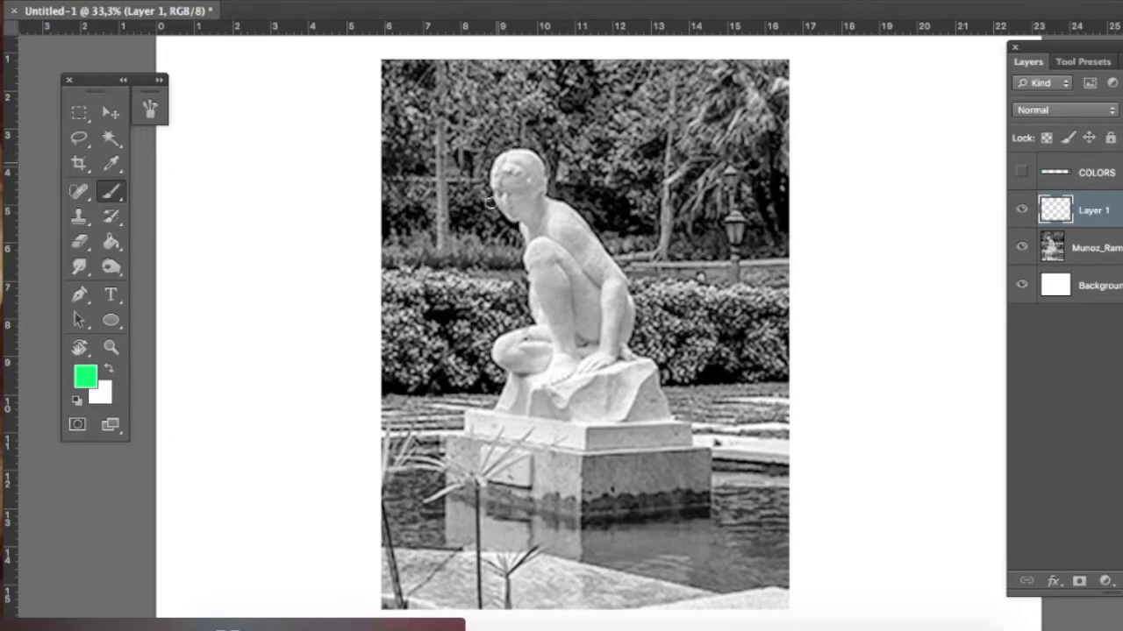
# Try a green triangular envelope from the statue's head to the pedestal base, and undo its strokes
pyautogui.moveTo(440, 458)
pyautogui.mouseDown()
pyautogui.moveTo(495, 173)
pyautogui.moveTo(543, 164)
pyautogui.moveTo(633, 357)
pyautogui.moveTo(697, 464)
pyautogui.mouseUp()
pyautogui.moveTo(447, 492); pyautogui.dragTo(697, 502)
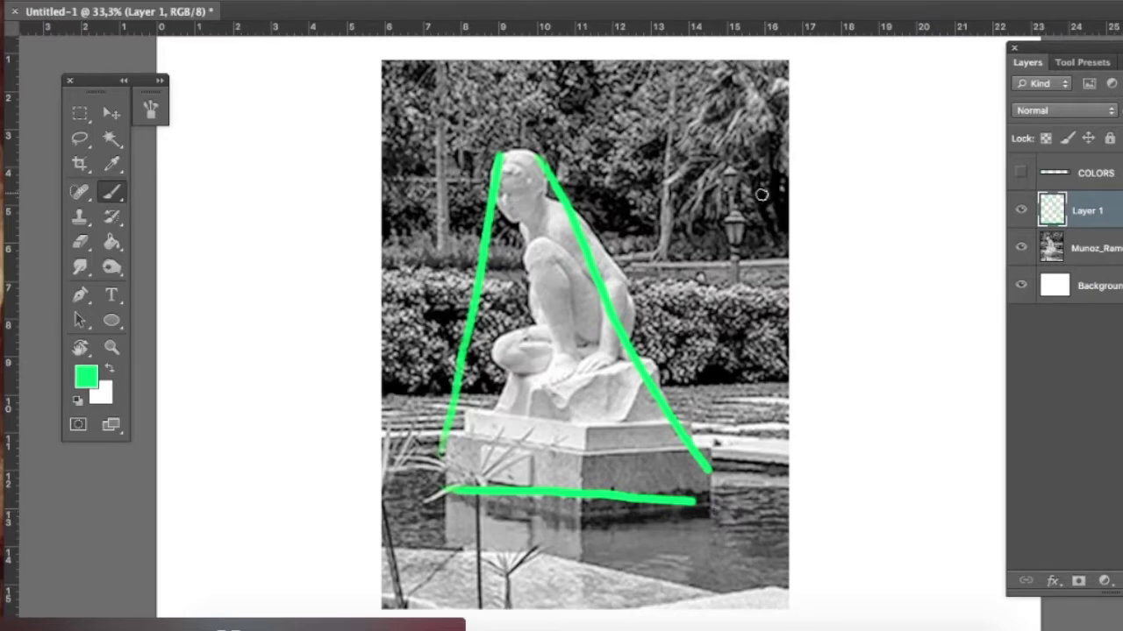
pyautogui.press('super+alt+z')
pyautogui.press('super+alt+z')
pyautogui.press('super+alt+z')
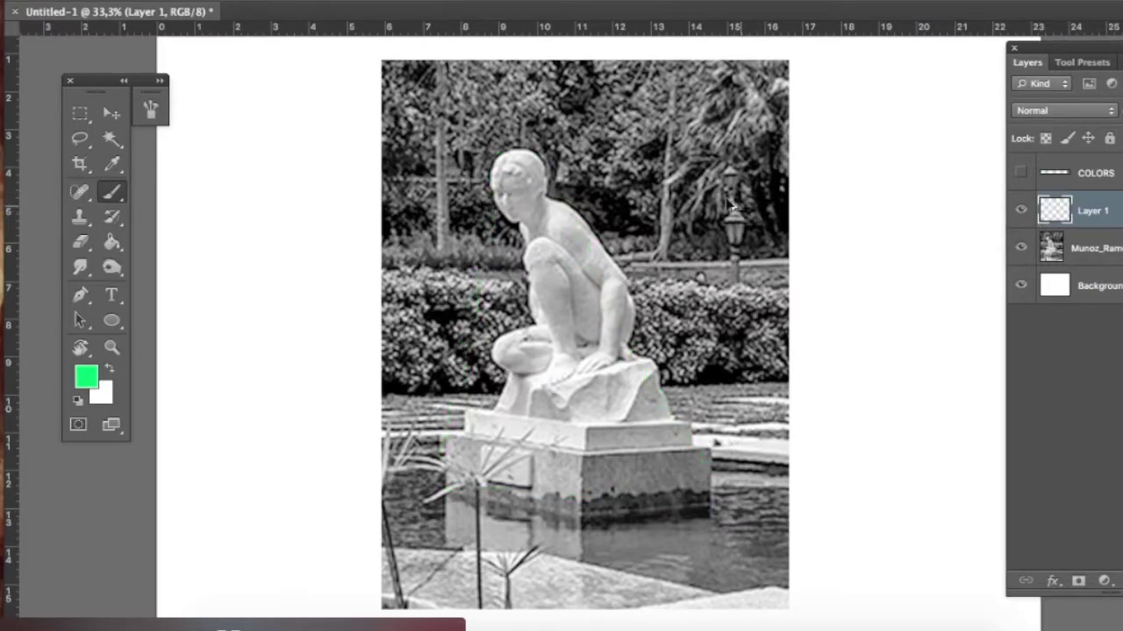
# Outline the statue and pedestal with straight green brush lines, notching inward at the knee and angling the base edges
pyautogui.moveTo(431, 494); pyautogui.dragTo(526, 323)
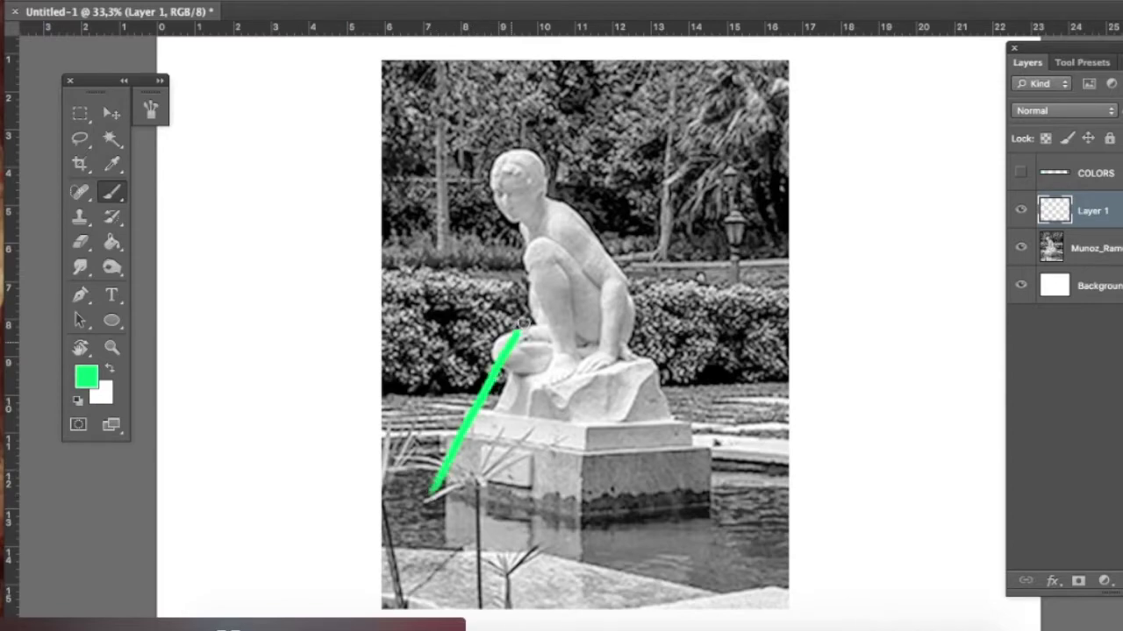
pyautogui.moveTo(489, 159); pyautogui.dragTo(521, 286)
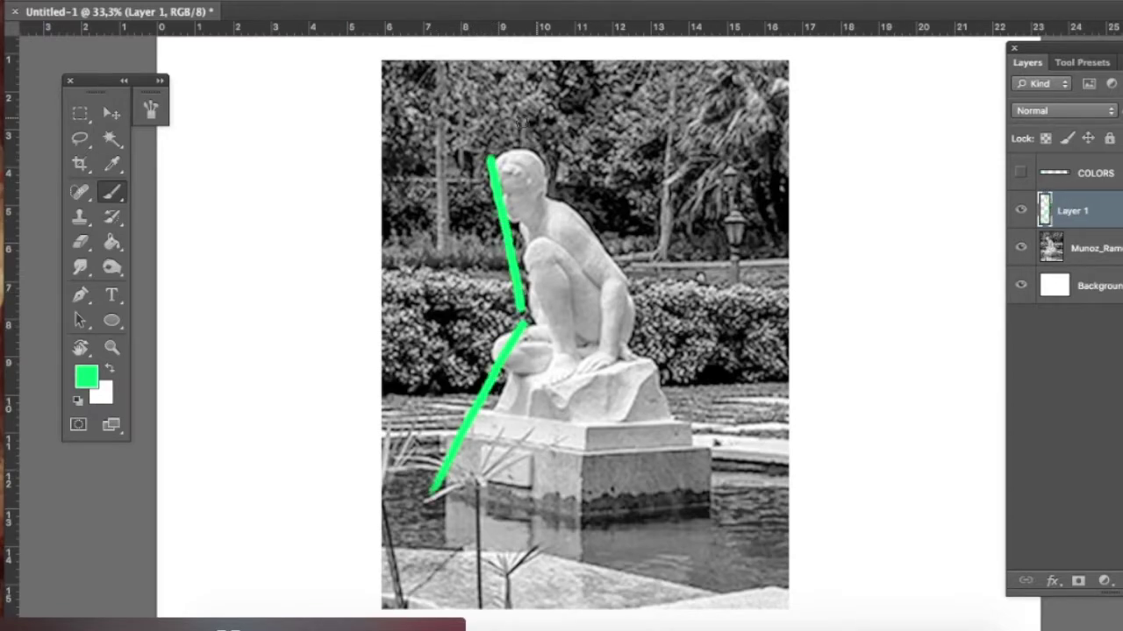
pyautogui.moveTo(483, 160)
pyautogui.mouseDown()
pyautogui.moveTo(541, 140)
pyautogui.moveTo(712, 456)
pyautogui.mouseUp()
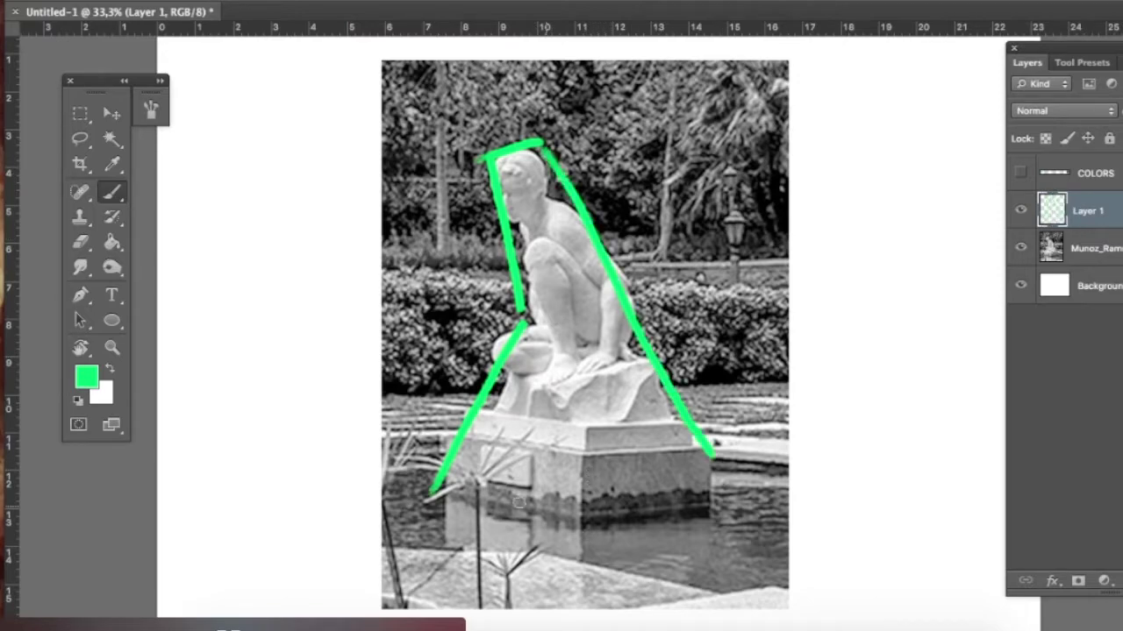
pyautogui.moveTo(428, 480)
pyautogui.mouseDown()
pyautogui.moveTo(609, 538)
pyautogui.moveTo(715, 496)
pyautogui.moveTo(712, 443)
pyautogui.mouseUp()
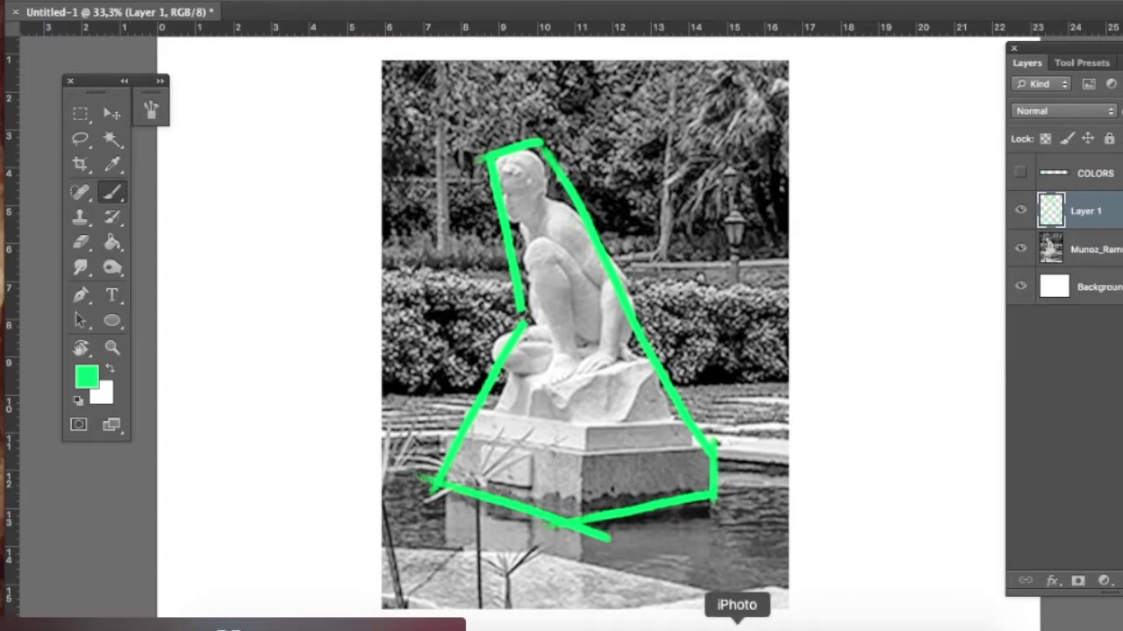
# Undo the straight-sided green outline around the statue and pedestal
pyautogui.press('super+alt+z')
pyautogui.press('super+alt+z')
pyautogui.press('super+alt+z')
pyautogui.press('super+alt+z')
pyautogui.press('super+alt+z')
pyautogui.press('super+alt+z')
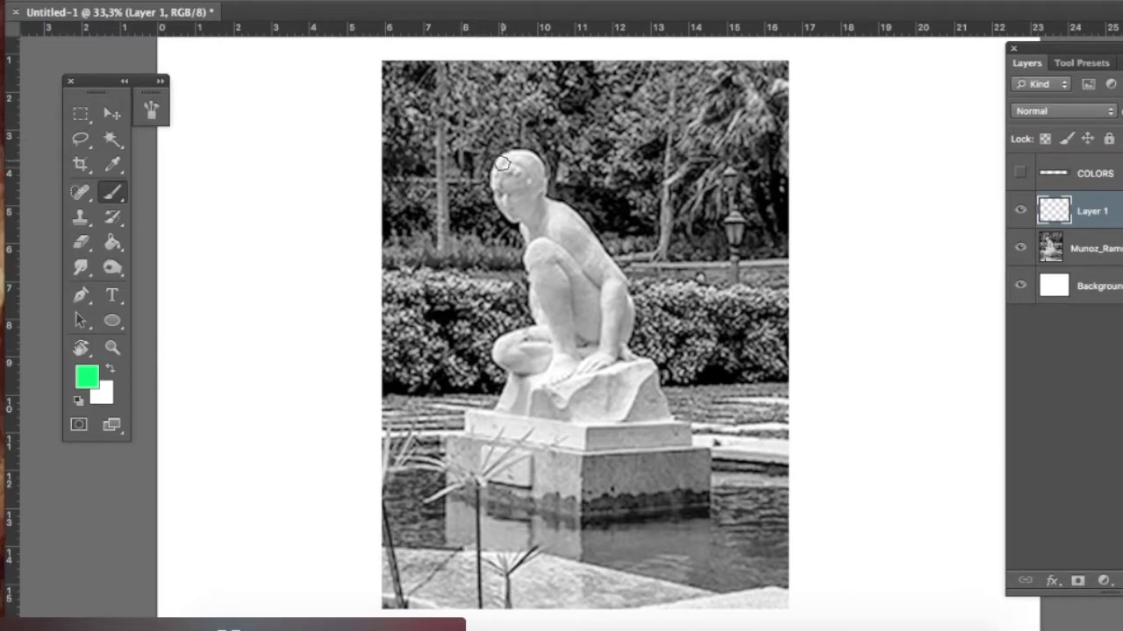
# Paint green dots at the statue's head and two base corners, and join them into a triangle
pyautogui.click(513, 155)
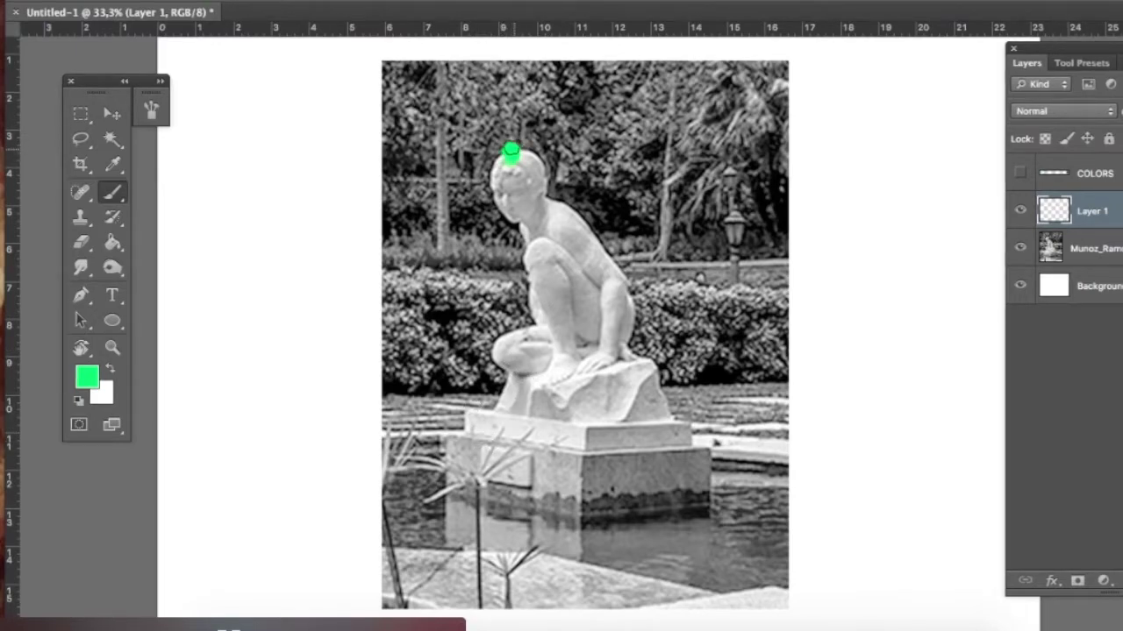
pyautogui.click(445, 485)
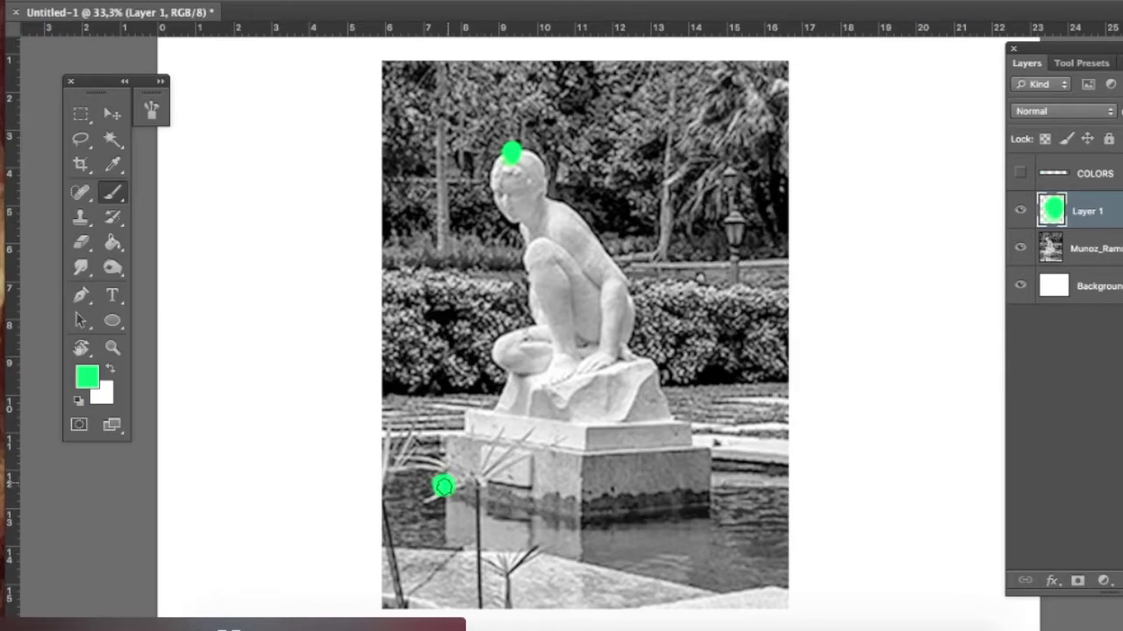
pyautogui.click(711, 500)
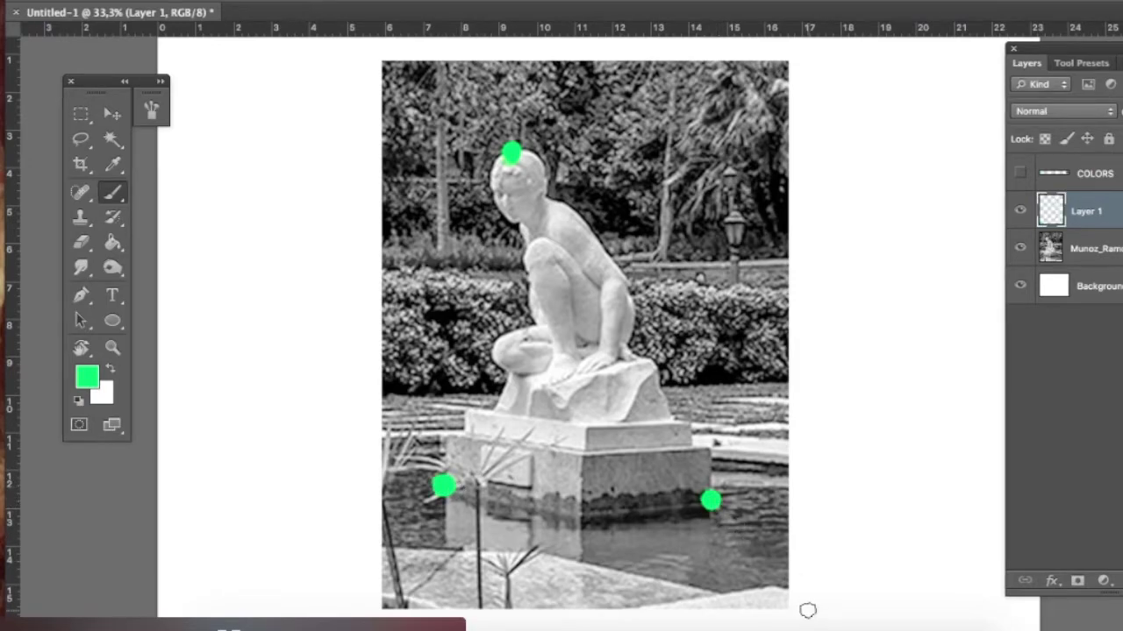
pyautogui.moveTo(446, 481)
pyautogui.mouseDown()
pyautogui.moveTo(501, 188)
pyautogui.moveTo(589, 264)
pyautogui.moveTo(710, 499)
pyautogui.mouseUp()
pyautogui.moveTo(443, 490); pyautogui.dragTo(734, 506)
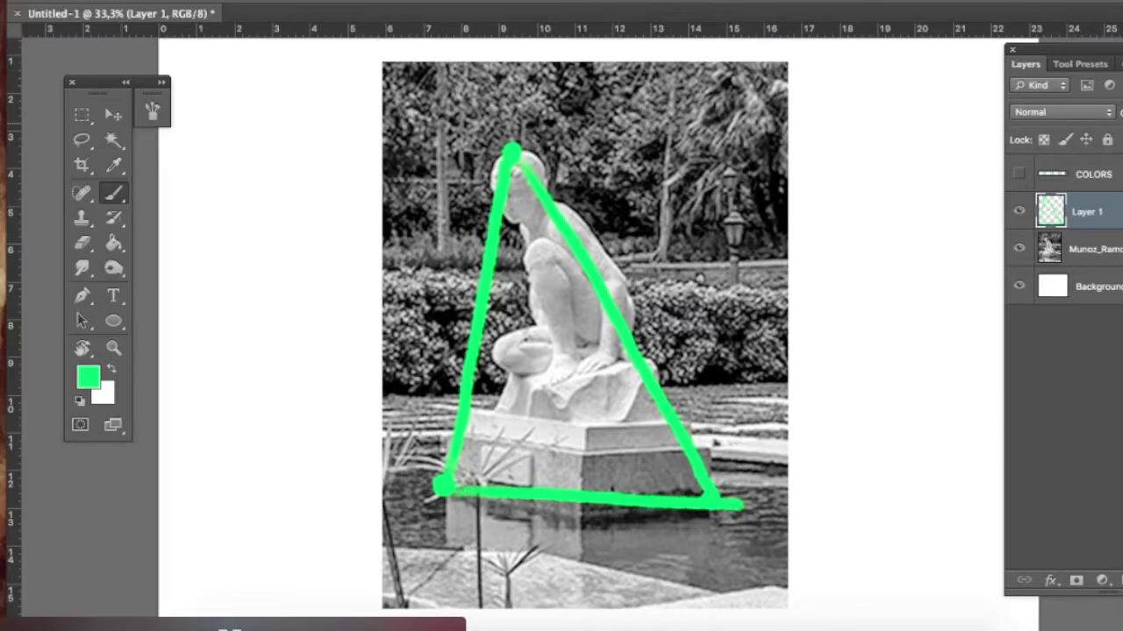
# Reduce Layer 1's opacity and retrace its green triangle on a new layer above it
pyautogui.moveTo(1122, 131); pyautogui.dragTo(1116, 130)
pyautogui.click(1122, 579)
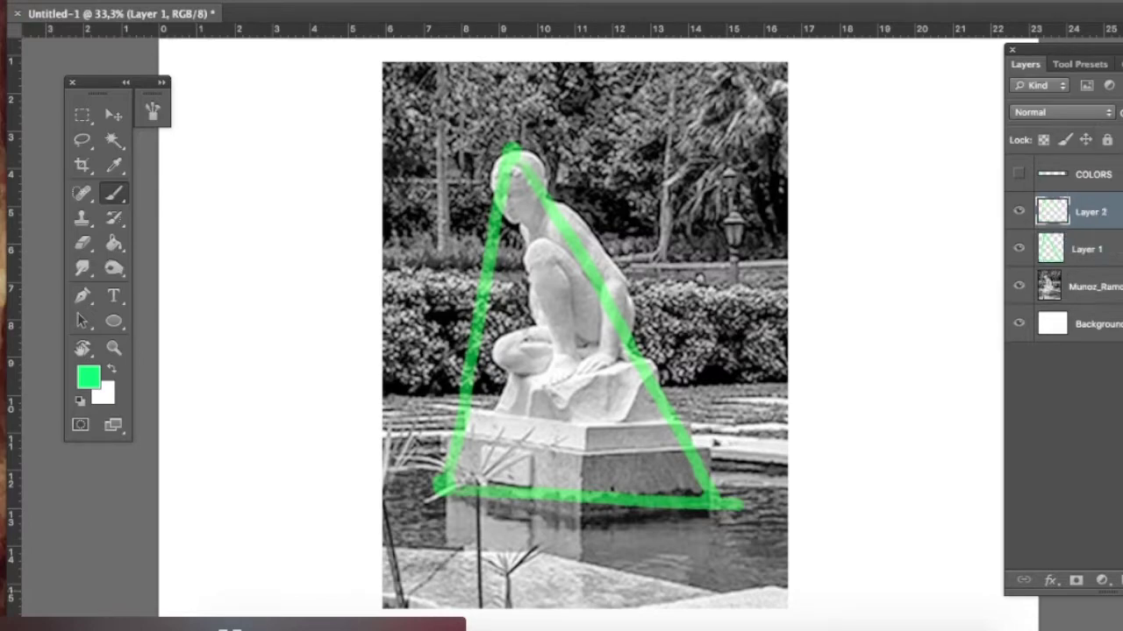
pyautogui.moveTo(501, 182)
pyautogui.mouseDown()
pyautogui.moveTo(526, 333)
pyautogui.moveTo(497, 400)
pyautogui.moveTo(455, 432)
pyautogui.mouseUp()
pyautogui.moveTo(509, 157)
pyautogui.mouseDown()
pyautogui.moveTo(675, 324)
pyautogui.moveTo(629, 349)
pyautogui.moveTo(671, 367)
pyautogui.moveTo(711, 505)
pyautogui.mouseUp()
pyautogui.moveTo(440, 484)
pyautogui.mouseDown()
pyautogui.moveTo(581, 518)
pyautogui.moveTo(715, 498)
pyautogui.mouseUp()
# Compare the two triangle layers with and without the photo, and leave both hidden with the photo visible
pyautogui.click(1018, 249)
pyautogui.click(1018, 286)
pyautogui.click(1018, 249)
pyautogui.click(1019, 286)
pyautogui.click(1018, 286)
pyautogui.click(1019, 213)
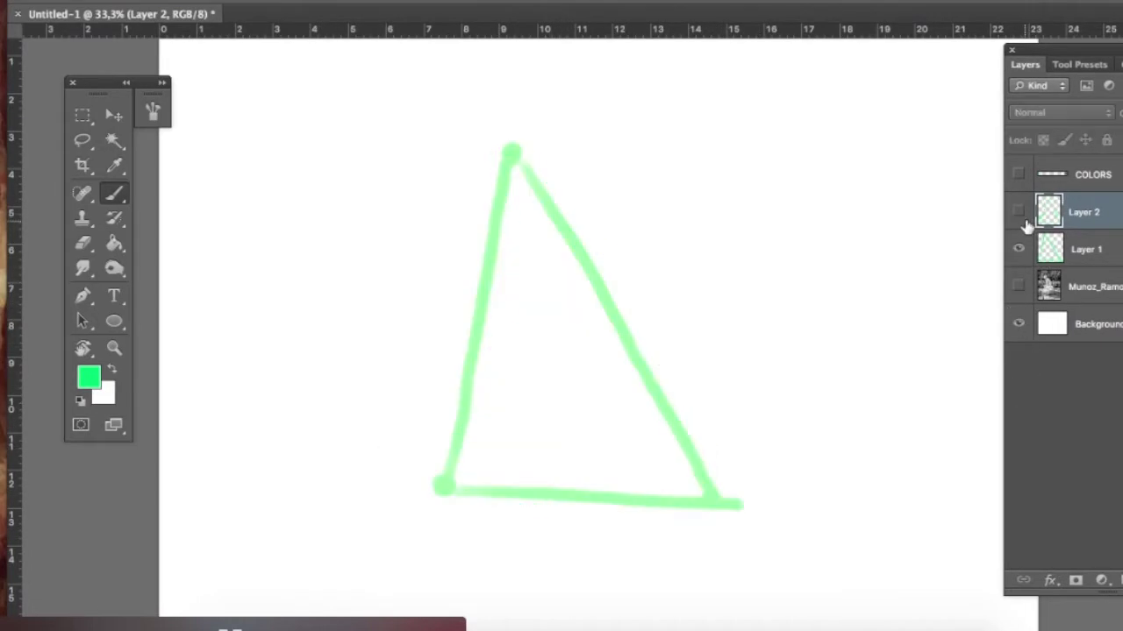
pyautogui.click(1019, 213)
pyautogui.click(1019, 249)
pyautogui.click(1019, 249)
pyautogui.moveTo(1019, 213); pyautogui.dragTo(1019, 254)
pyautogui.click(1018, 286)
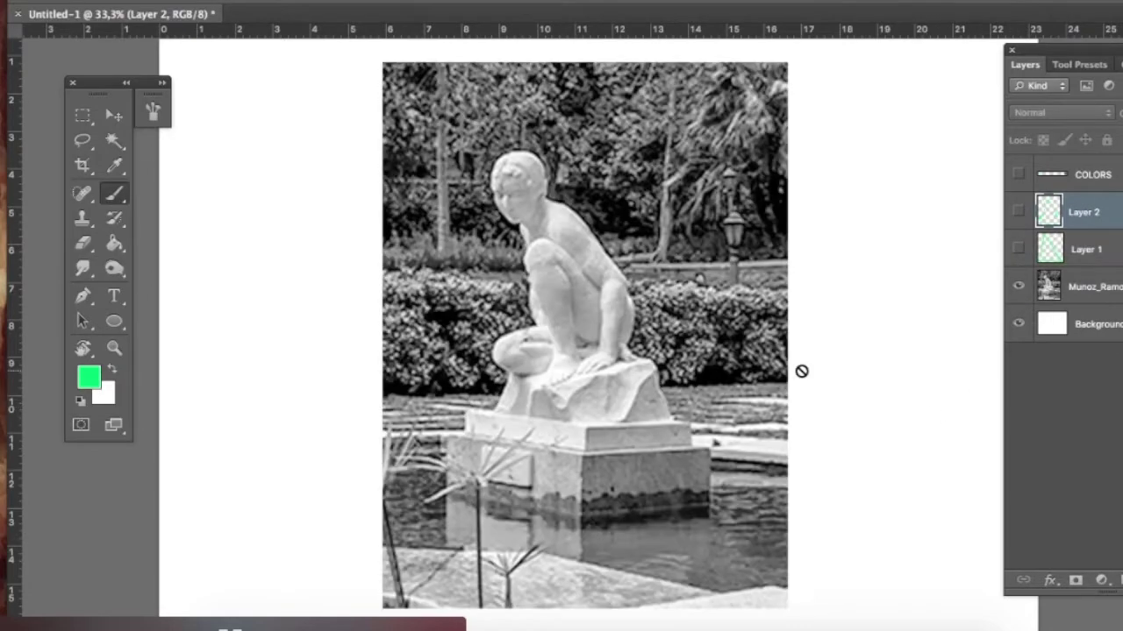
# Add an empty layer above the photo and move the photo to the left half of the page
pyautogui.click(1087, 288)
pyautogui.click(1121, 579)
pyautogui.press('z')
pyautogui.keyDown('alt'); pyautogui.click(726, 435); pyautogui.keyUp('alt')
pyautogui.moveTo(591, 392)
pyautogui.mouseDown()
pyautogui.moveTo(431, 393)
pyautogui.moveTo(439, 398)
pyautogui.mouseUp()
# With a black brush on the photo layer, draw a vertical axis beside the photo with short ticks near both ends
pyautogui.click(81, 402)
pyautogui.press('b')
pyautogui.click(1087, 288)
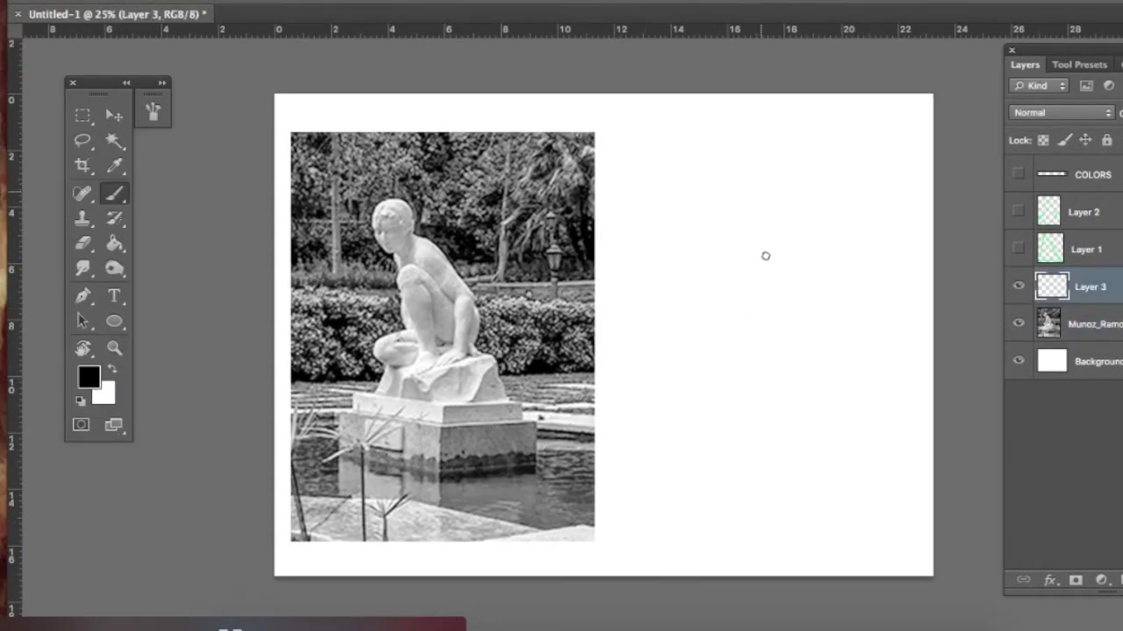
pyautogui.hotkey('alt', '[')
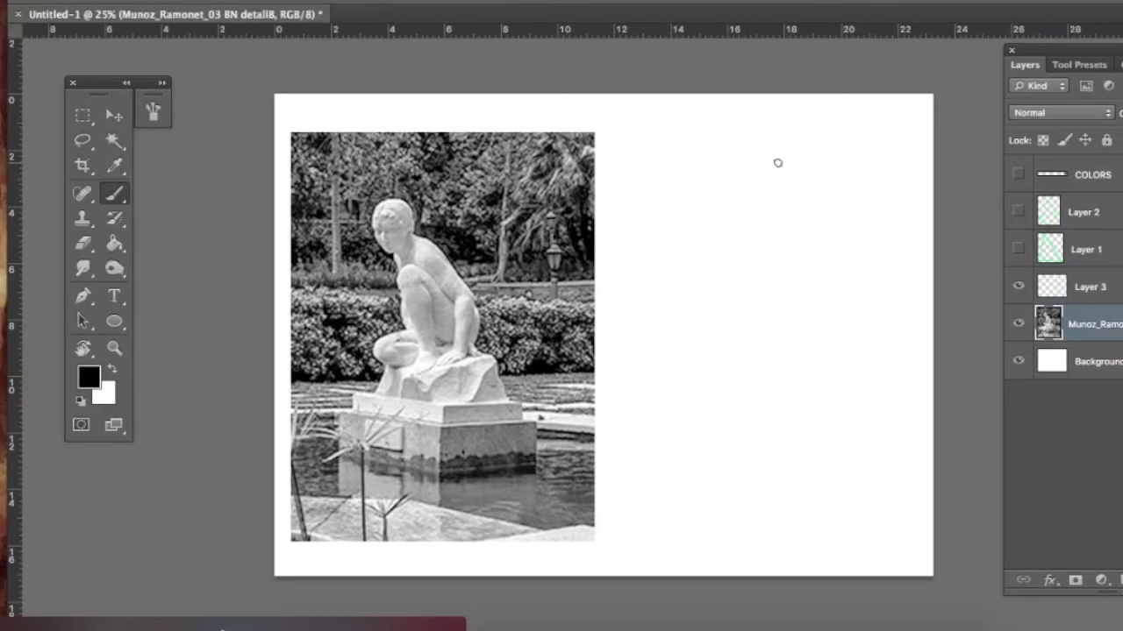
pyautogui.moveTo(757, 158)
pyautogui.mouseDown()
pyautogui.moveTo(754, 389)
pyautogui.moveTo(771, 492)
pyautogui.mouseUp()
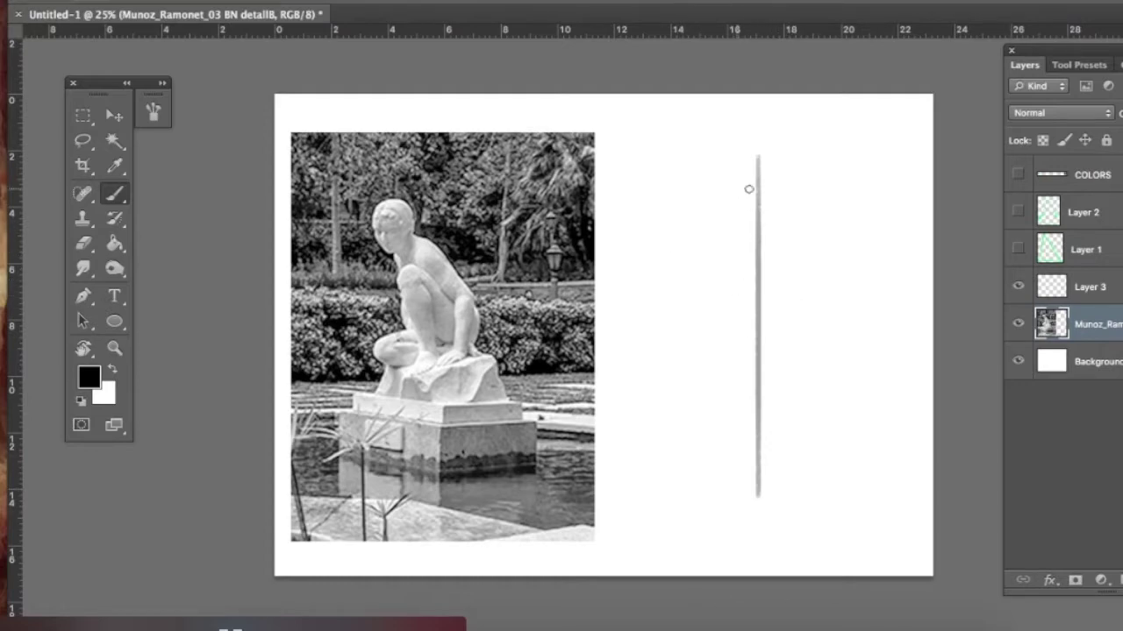
pyautogui.moveTo(737, 195); pyautogui.dragTo(786, 195)
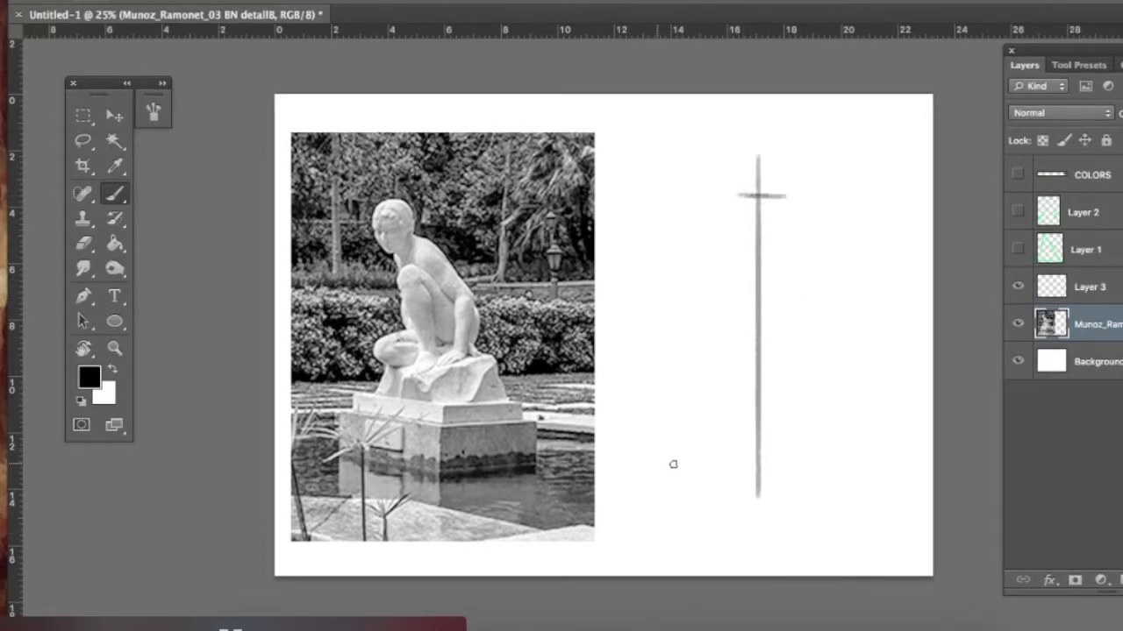
pyautogui.moveTo(735, 474); pyautogui.dragTo(779, 475)
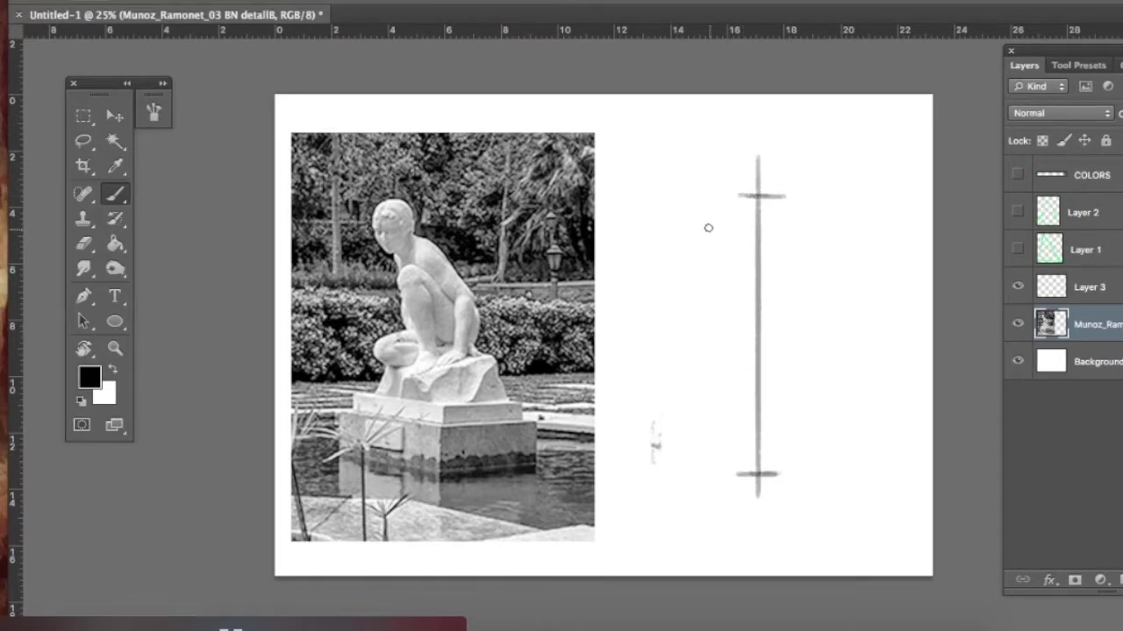
pyautogui.moveTo(730, 197)
pyautogui.mouseDown()
pyautogui.moveTo(726, 227)
pyautogui.moveTo(699, 225)
pyautogui.moveTo(702, 205)
pyautogui.mouseUp()
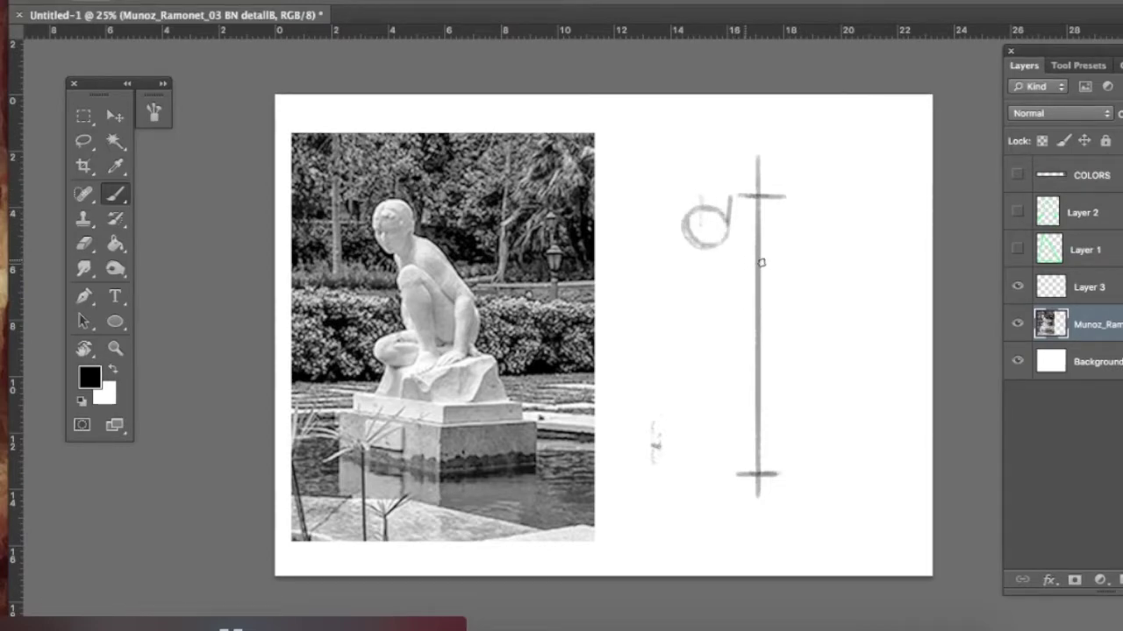
pyautogui.hotkey('ctrl', 'alt', 'z')
pyautogui.hotkey('ctrl', 'alt', 'z')
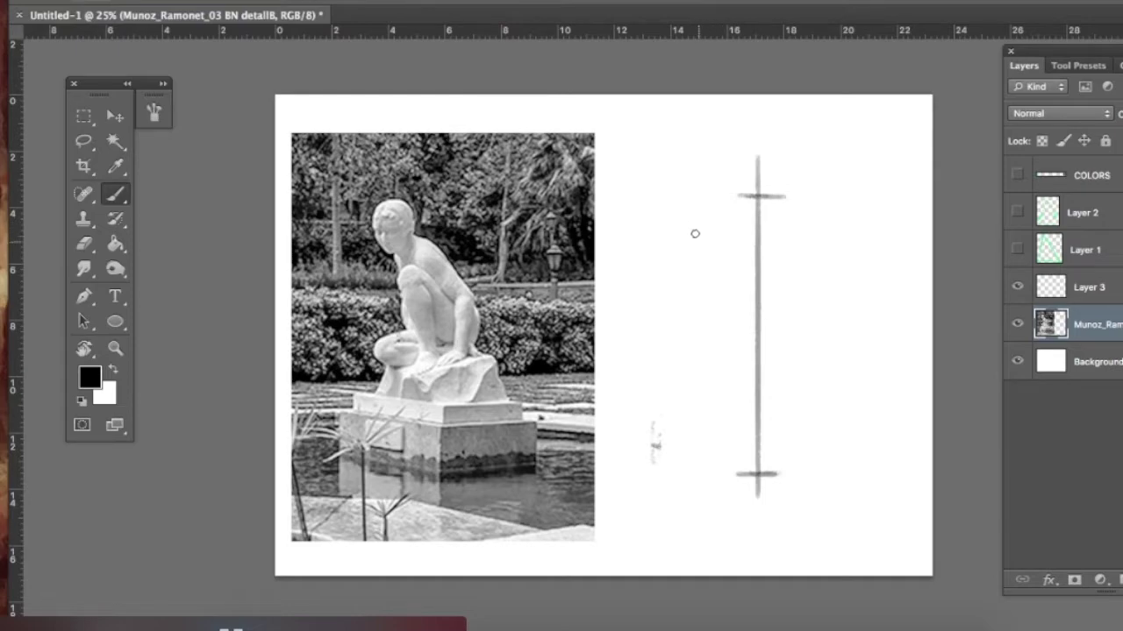
# Sketch a small head oval left of the axis top and draw the envelope's left side sloping down from it
pyautogui.moveTo(726, 210)
pyautogui.mouseDown()
pyautogui.moveTo(687, 210)
pyautogui.moveTo(700, 250)
pyautogui.mouseUp()
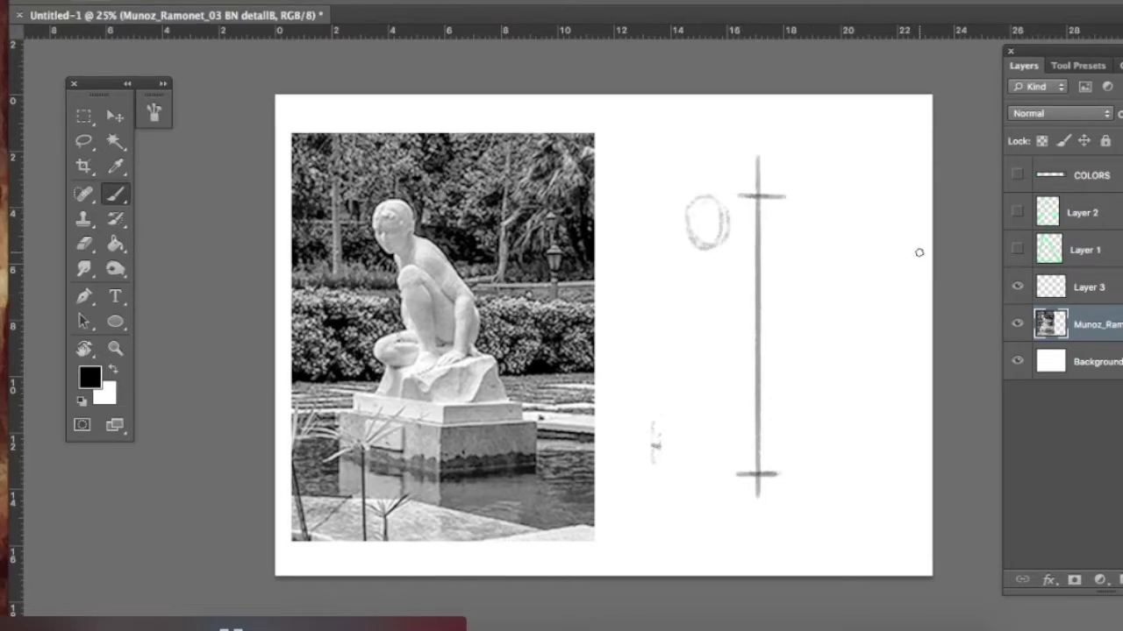
pyautogui.moveTo(660, 366); pyautogui.dragTo(654, 439)
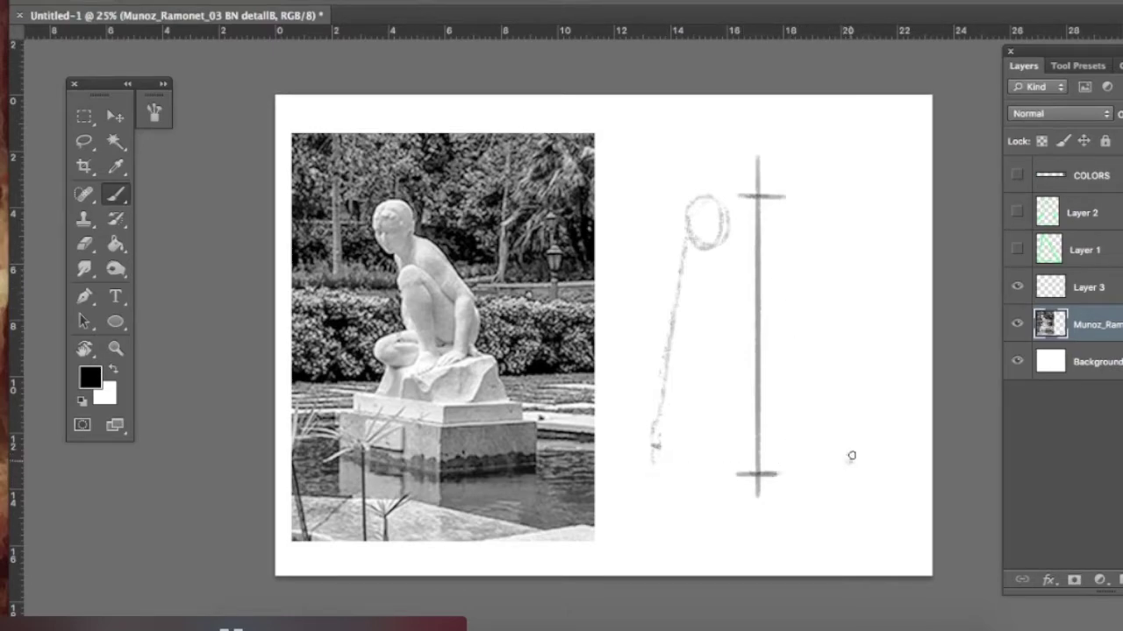
# Mark the pedestal's right limit and draw both base edges angling down to the bottom tick of the axis
pyautogui.moveTo(849, 461); pyautogui.dragTo(849, 422)
pyautogui.moveTo(761, 475); pyautogui.dragTo(841, 458)
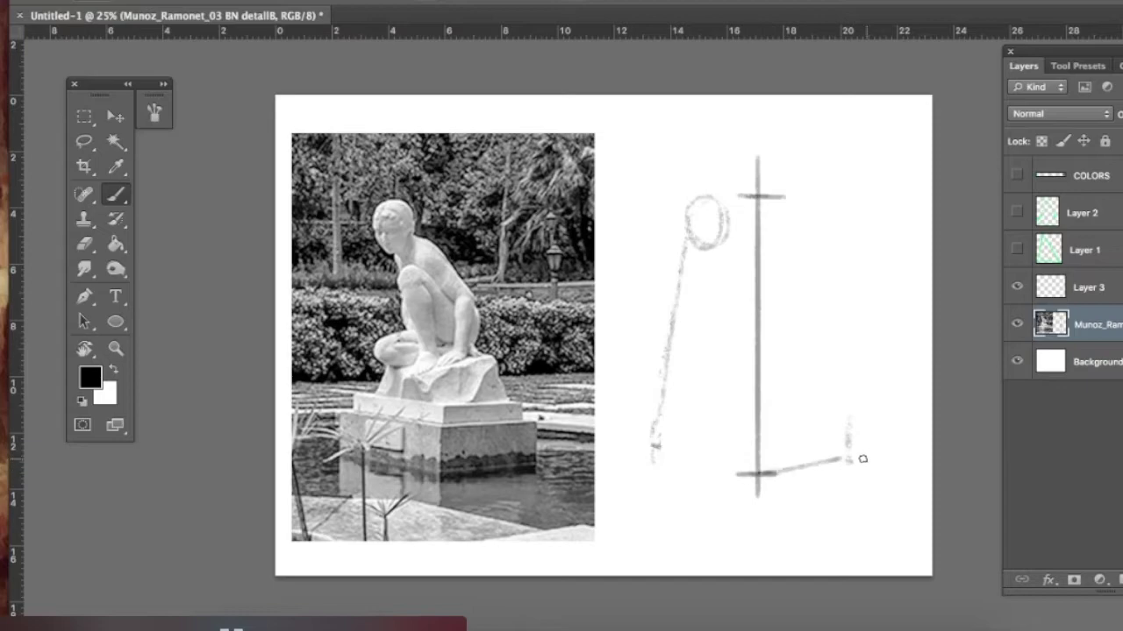
pyautogui.moveTo(760, 471); pyautogui.dragTo(853, 463)
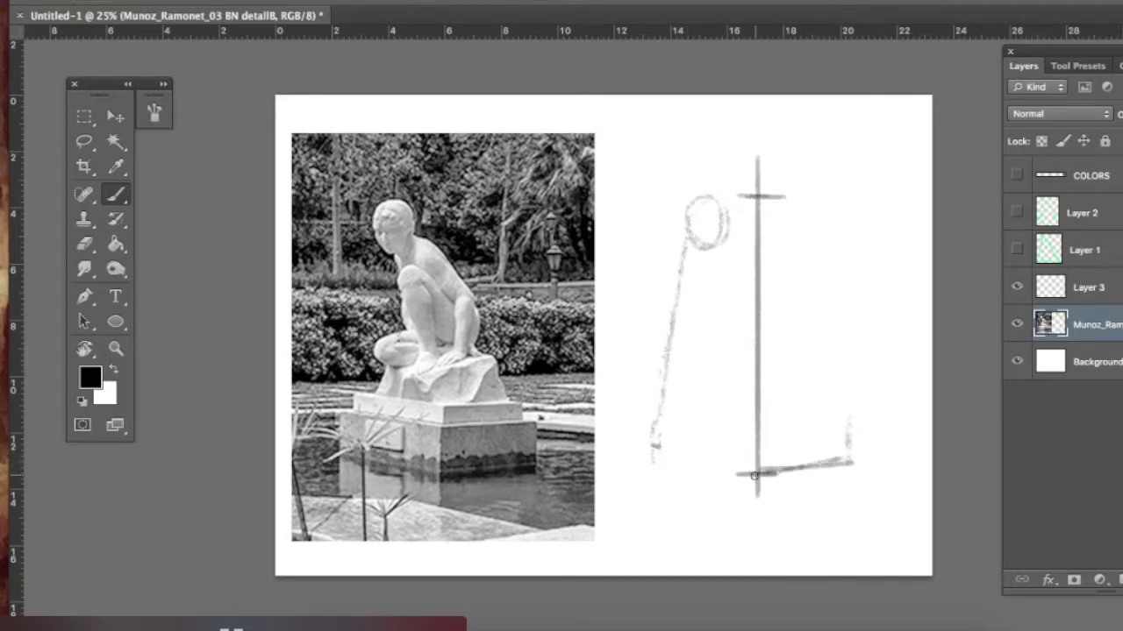
pyautogui.moveTo(649, 454); pyautogui.dragTo(733, 472)
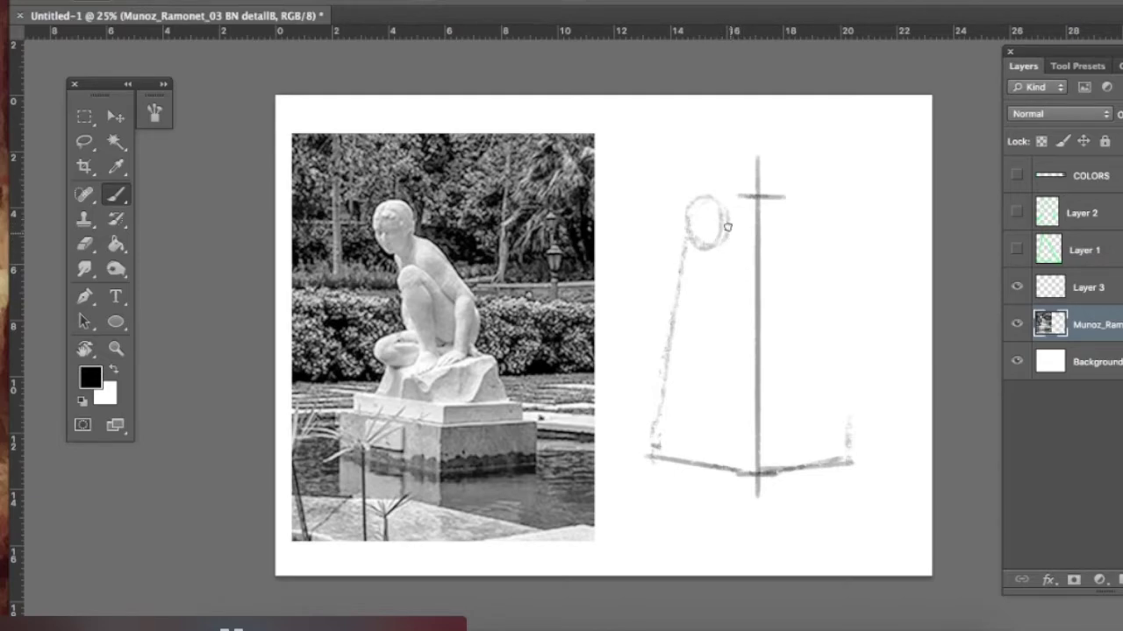
# Draw the envelope's right side sloping from the head to the right base mark, and mark the axis midpoint
pyautogui.moveTo(760, 290); pyautogui.dragTo(824, 399)
pyautogui.moveTo(729, 224); pyautogui.dragTo(848, 415)
pyautogui.moveTo(741, 244); pyautogui.dragTo(847, 415)
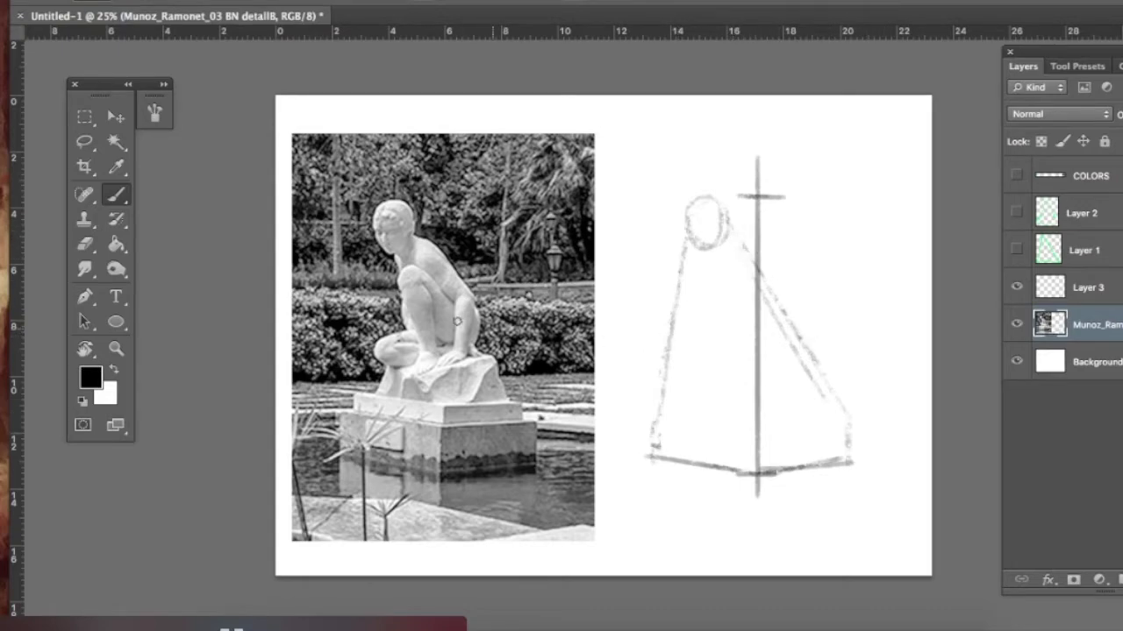
pyautogui.moveTo(733, 340); pyautogui.dragTo(764, 341)
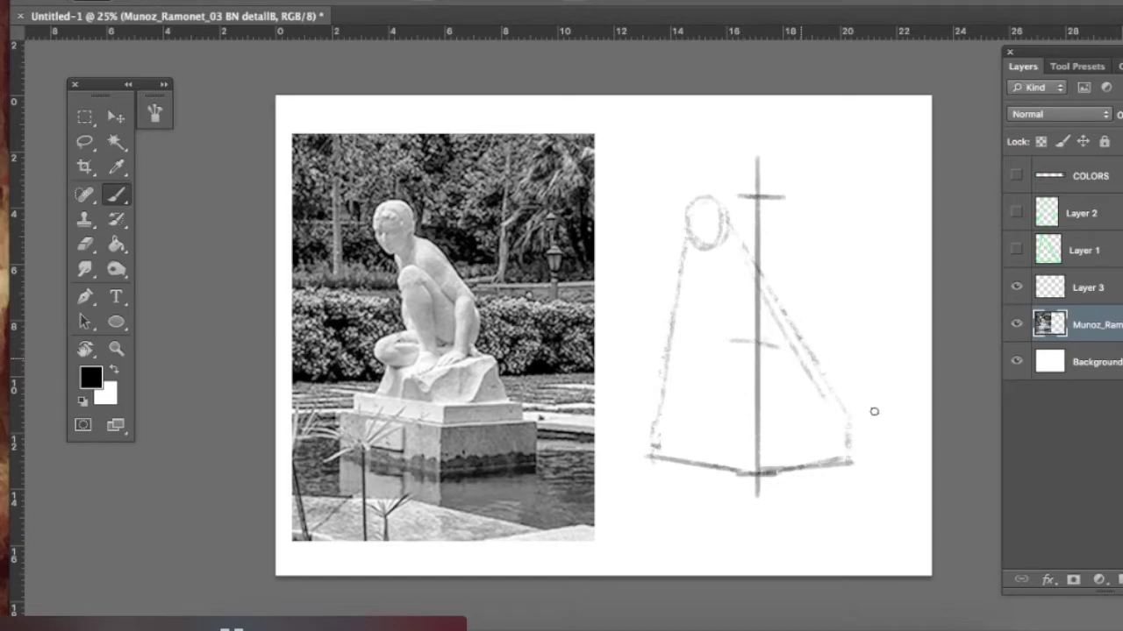
pyautogui.moveTo(809, 346); pyautogui.dragTo(828, 389)
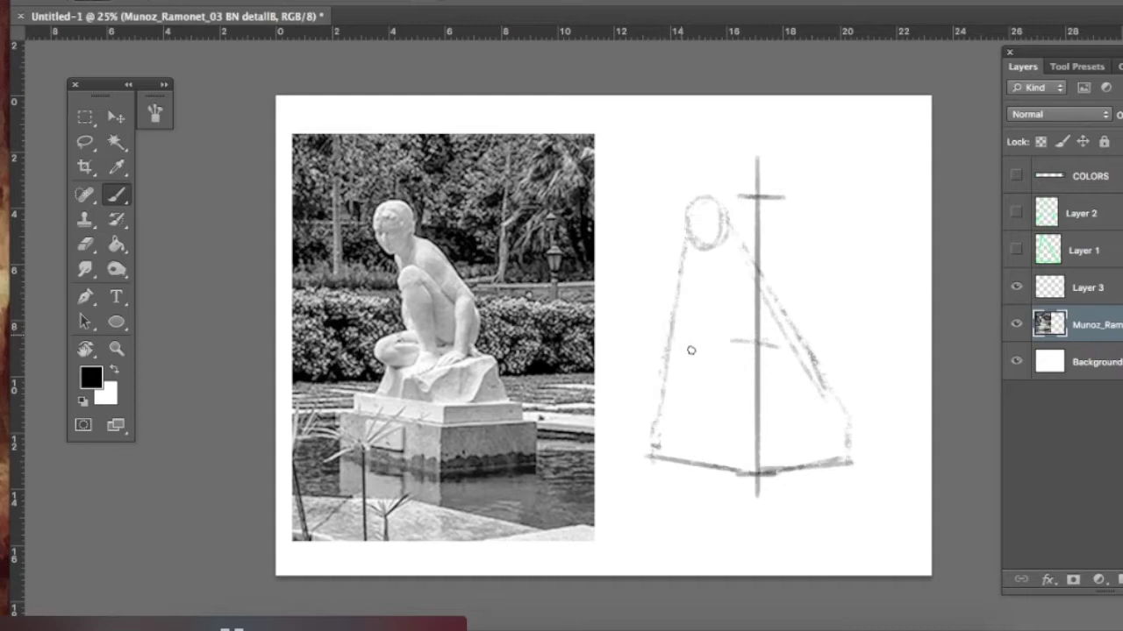
# Draw the top edge of the pedestal's left face up to the axis and darken its front vertical corner
pyautogui.moveTo(658, 409); pyautogui.dragTo(720, 413)
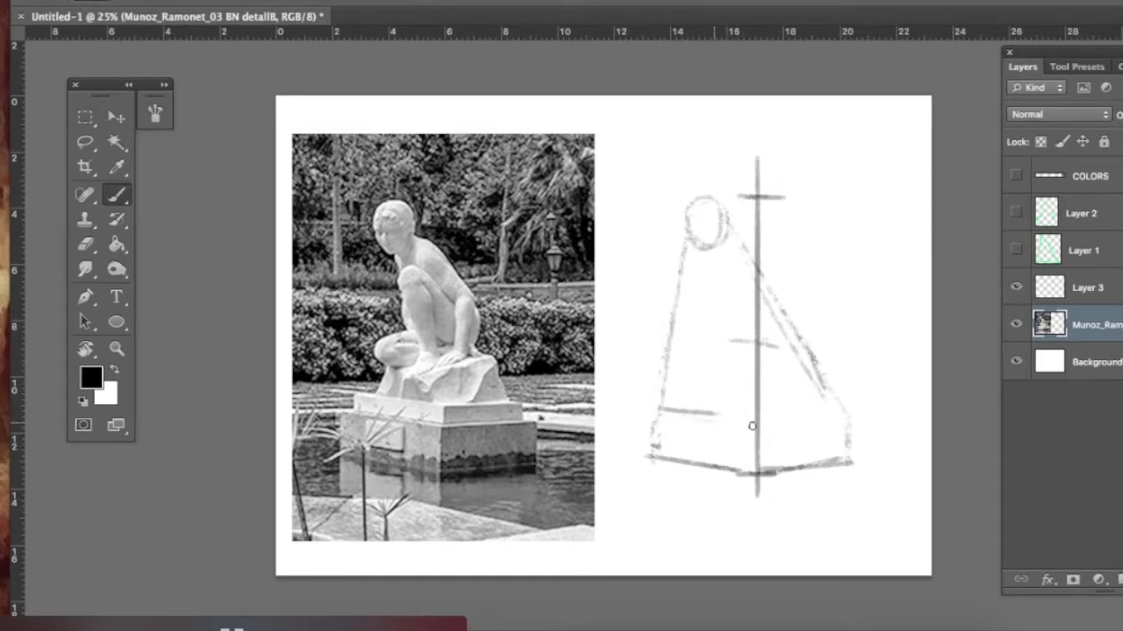
pyautogui.moveTo(668, 408); pyautogui.dragTo(768, 422)
pyautogui.moveTo(756, 420); pyautogui.dragTo(755, 474)
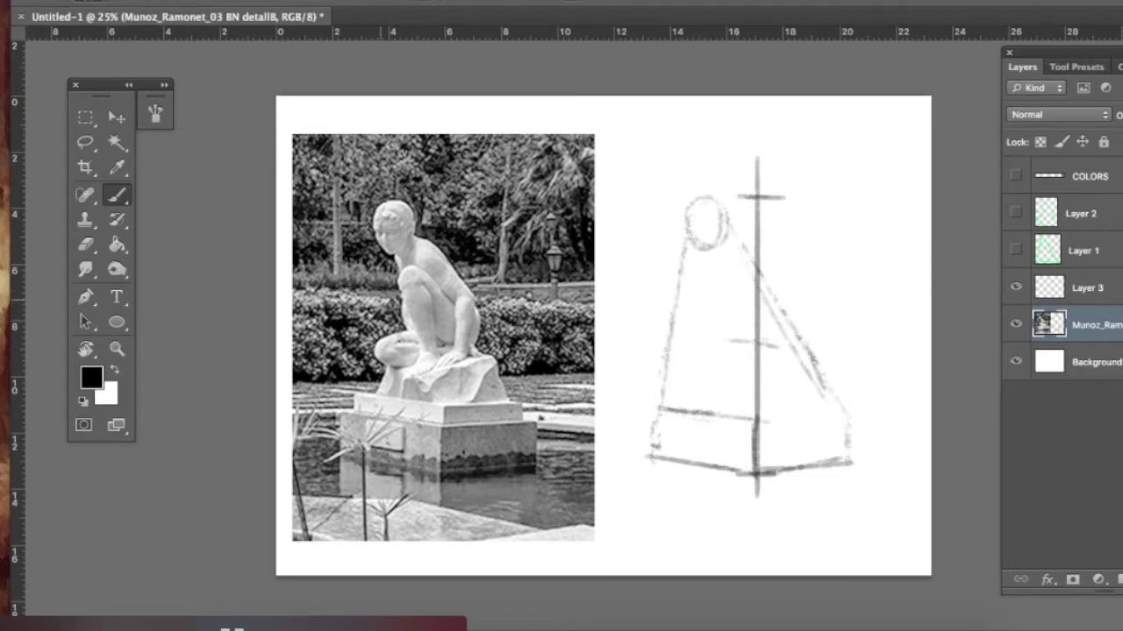
# Draw the figure's front edge from the chin to the bent leg, adjust the head oval, and drop a plumb line below the face
pyautogui.moveTo(694, 252); pyautogui.dragTo(700, 321)
pyautogui.moveTo(701, 259)
pyautogui.mouseDown()
pyautogui.moveTo(712, 321)
pyautogui.moveTo(669, 336)
pyautogui.mouseUp()
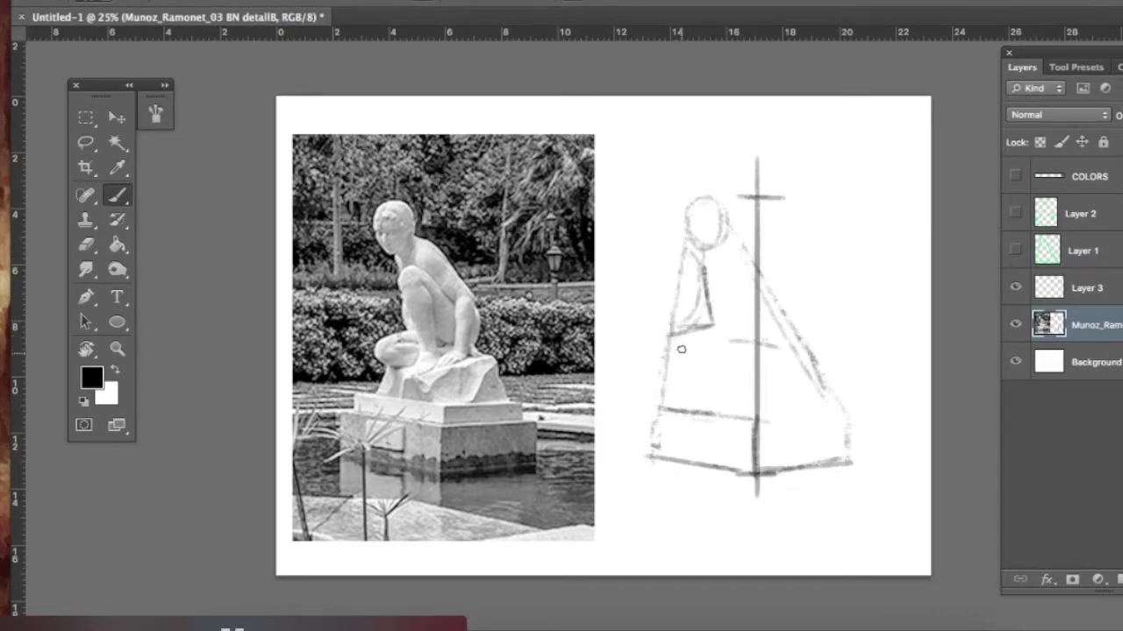
pyautogui.moveTo(696, 248); pyautogui.dragTo(684, 224)
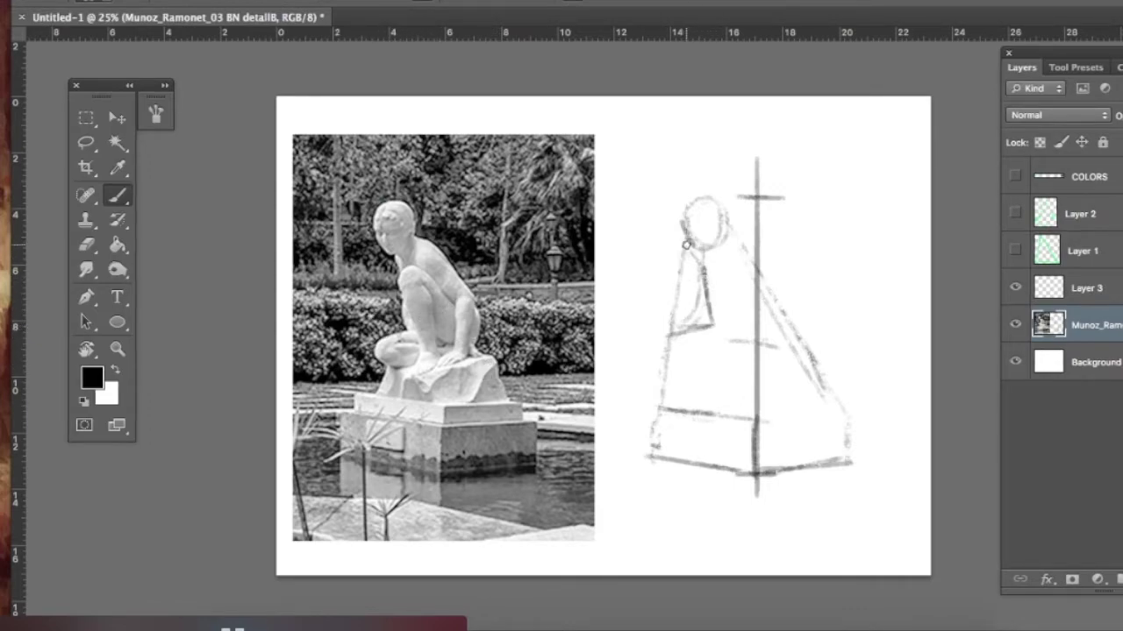
pyautogui.moveTo(685, 230); pyautogui.dragTo(684, 363)
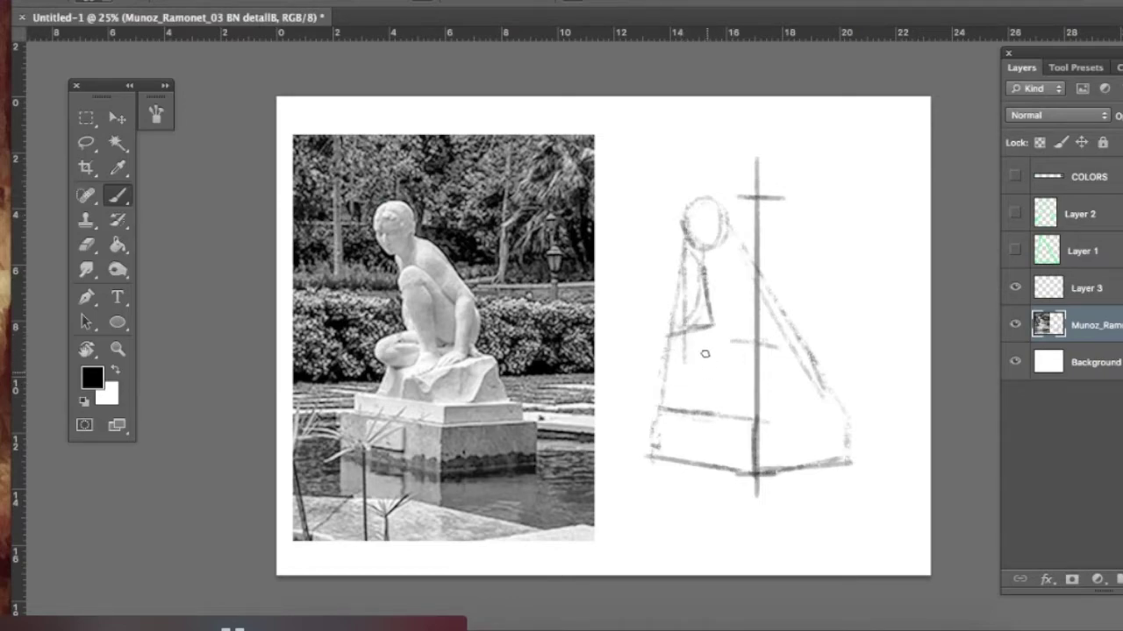
# Sketch the rounded folded knee with the foot beneath it, and draw the plinth's upper edge on the left face
pyautogui.moveTo(682, 335)
pyautogui.mouseDown()
pyautogui.moveTo(685, 365)
pyautogui.moveTo(703, 380)
pyautogui.moveTo(659, 382)
pyautogui.moveTo(748, 396)
pyautogui.mouseUp()
pyautogui.moveTo(667, 385); pyautogui.dragTo(748, 397)
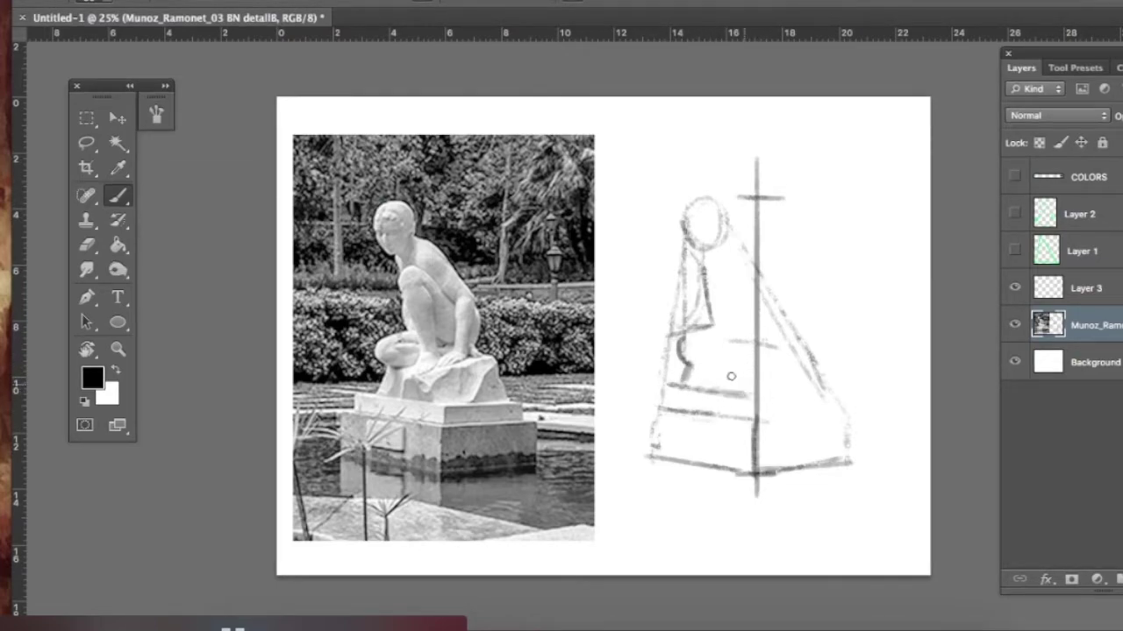
pyautogui.moveTo(722, 385)
pyautogui.mouseDown()
pyautogui.moveTo(759, 370)
pyautogui.moveTo(729, 386)
pyautogui.moveTo(705, 373)
pyautogui.mouseUp()
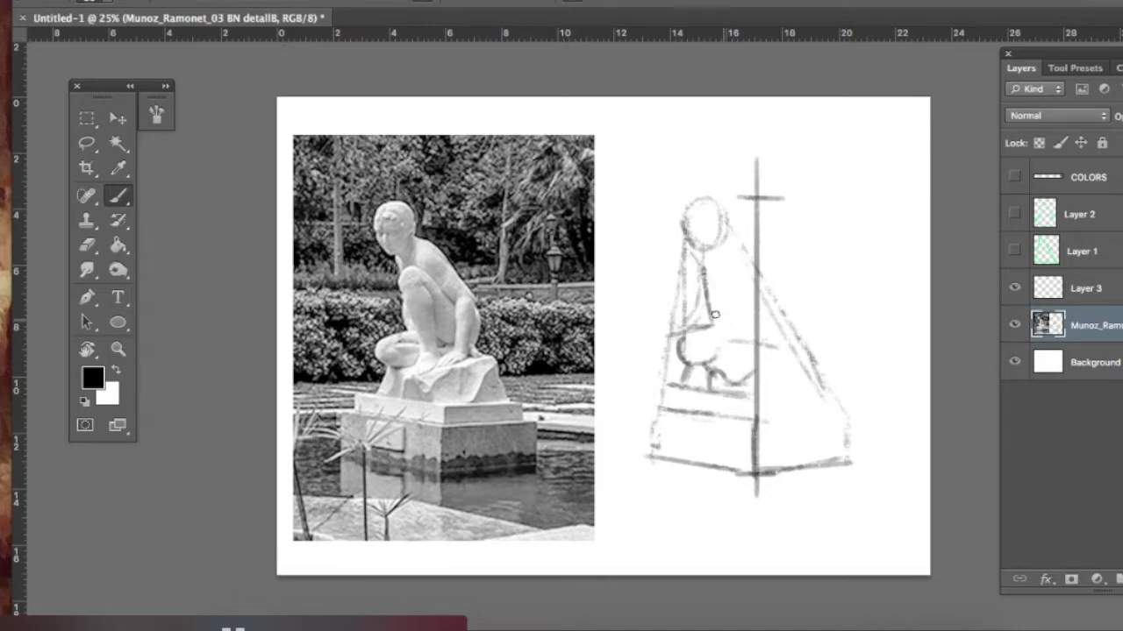
pyautogui.moveTo(713, 288); pyautogui.dragTo(726, 337)
pyautogui.press('alt+super+z')
pyautogui.press('alt+super+z')
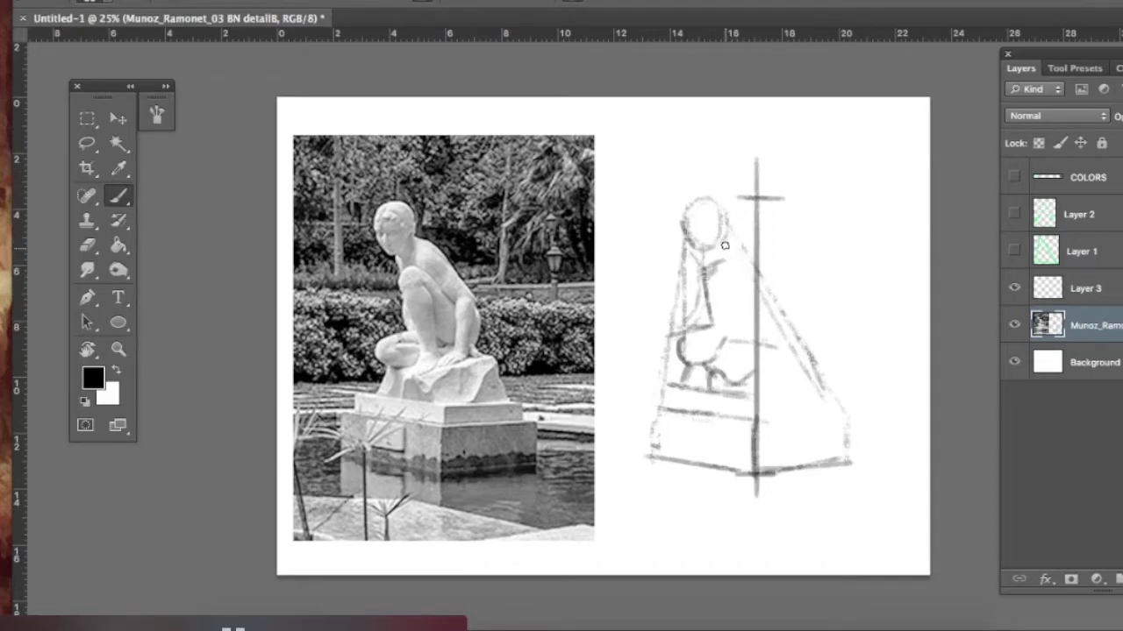
# Draw the shoulder and back as a dark contour from the neck, and drop a line for the supporting arm
pyautogui.moveTo(728, 235); pyautogui.dragTo(751, 254)
pyautogui.moveTo(748, 244); pyautogui.dragTo(794, 310)
pyautogui.moveTo(745, 244)
pyautogui.mouseDown()
pyautogui.moveTo(796, 311)
pyautogui.moveTo(788, 304)
pyautogui.mouseUp()
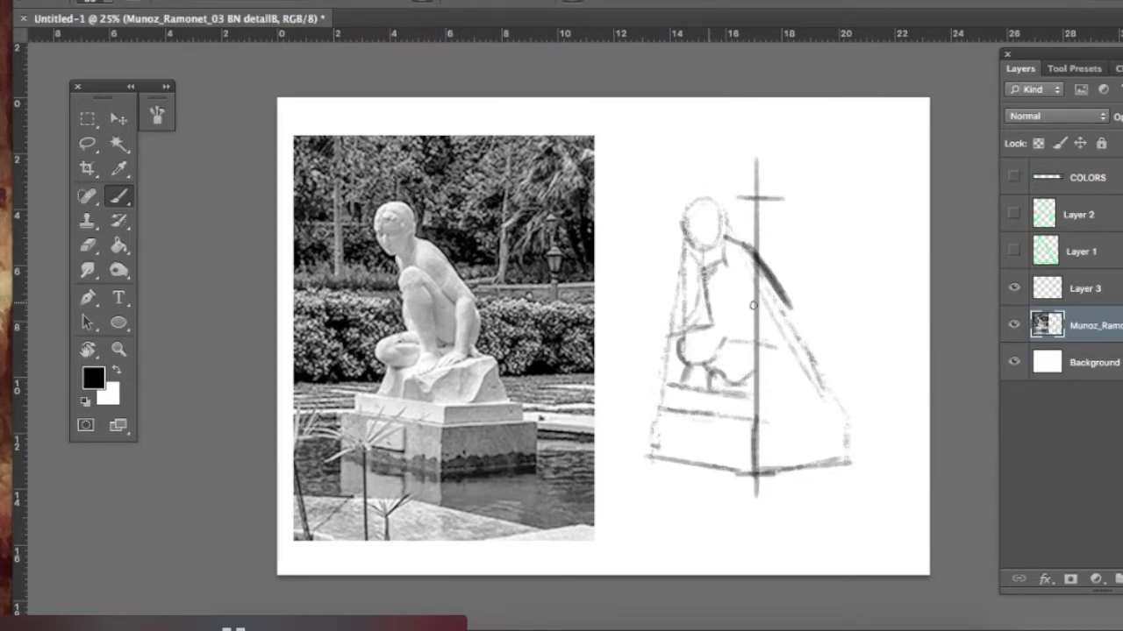
pyautogui.moveTo(787, 304); pyautogui.dragTo(782, 355)
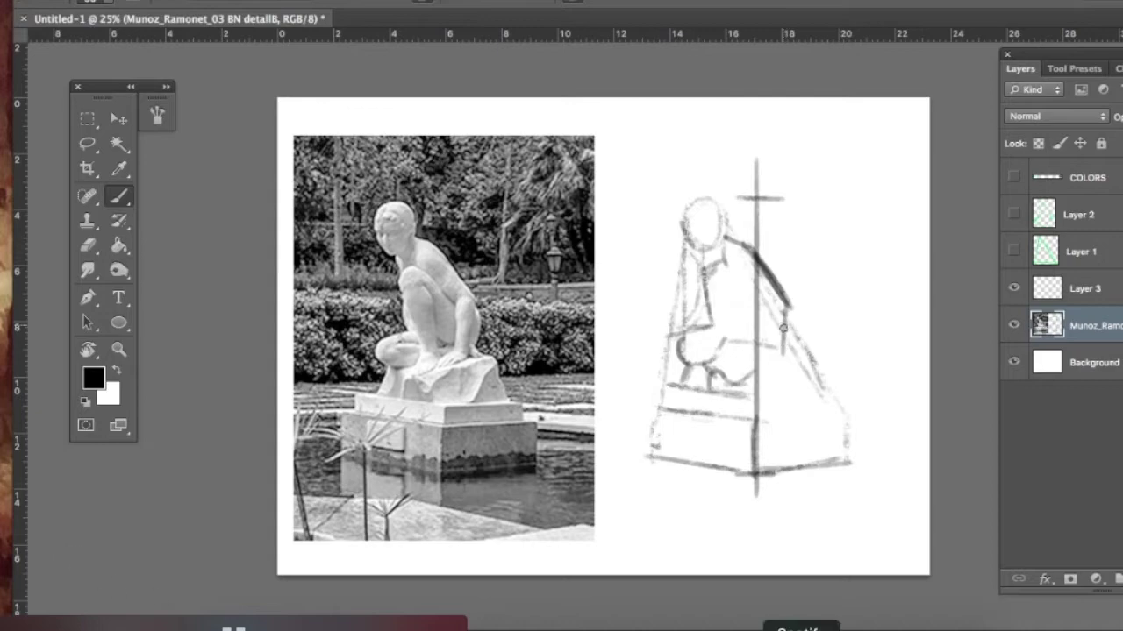
# Draw the stepped right contour from the arm over the rock to the pedestal's base, and add the plinth's right-face edges
pyautogui.moveTo(785, 304)
pyautogui.mouseDown()
pyautogui.moveTo(792, 369)
pyautogui.moveTo(790, 312)
pyautogui.moveTo(808, 355)
pyautogui.moveTo(852, 414)
pyautogui.mouseUp()
pyautogui.moveTo(849, 415); pyautogui.dragTo(850, 456)
pyautogui.moveTo(758, 421); pyautogui.dragTo(838, 417)
pyautogui.moveTo(757, 404); pyautogui.dragTo(828, 398)
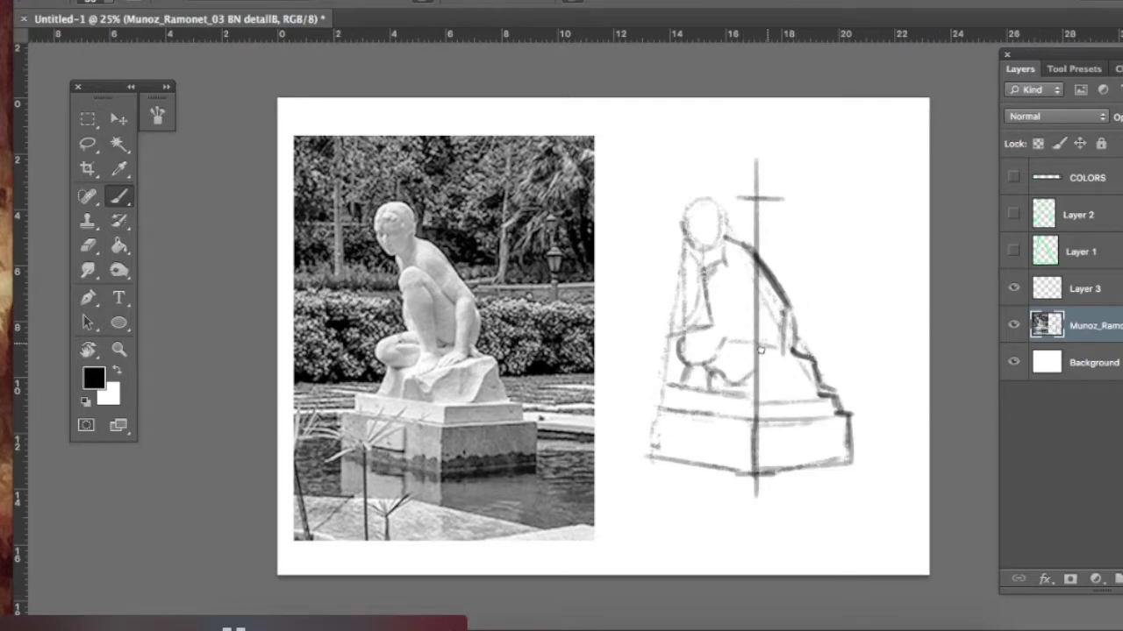
# Add lines for the supporting hand and the rock facet beneath it
pyautogui.keyDown('super'); pyautogui.click(731, 411); pyautogui.keyUp('super')
pyautogui.moveTo(732, 411); pyautogui.dragTo(769, 409)
pyautogui.moveTo(799, 359); pyautogui.dragTo(827, 354)
pyautogui.moveTo(800, 377)
pyautogui.mouseDown()
pyautogui.moveTo(844, 359)
pyautogui.moveTo(841, 412)
pyautogui.mouseUp()
# Erase the vertical axis and the envelope guide lines around the figure, and darken the rock's right contour
pyautogui.press('e')
pyautogui.moveTo(759, 230)
pyautogui.mouseDown()
pyautogui.moveTo(800, 272)
pyautogui.moveTo(780, 218)
pyautogui.moveTo(814, 220)
pyautogui.moveTo(832, 145)
pyautogui.mouseUp()
pyautogui.moveTo(797, 274)
pyautogui.mouseDown()
pyautogui.moveTo(804, 356)
pyautogui.moveTo(810, 349)
pyautogui.moveTo(796, 427)
pyautogui.moveTo(756, 370)
pyautogui.moveTo(736, 394)
pyautogui.moveTo(678, 323)
pyautogui.moveTo(704, 260)
pyautogui.moveTo(693, 140)
pyautogui.mouseUp()
pyautogui.moveTo(682, 446)
pyautogui.mouseDown()
pyautogui.moveTo(717, 409)
pyautogui.moveTo(677, 471)
pyautogui.moveTo(872, 512)
pyautogui.moveTo(974, 499)
pyautogui.moveTo(925, 369)
pyautogui.moveTo(862, 359)
pyautogui.moveTo(891, 395)
pyautogui.mouseUp()
pyautogui.press('b')
pyautogui.moveTo(876, 355)
pyautogui.mouseDown()
pyautogui.moveTo(883, 391)
pyautogui.moveTo(912, 415)
pyautogui.mouseUp()
# Sketch the raised leg, the supporting arm's inner edge and the foot on the rock, cleaning stray lines with the eraser
pyautogui.press('e')
pyautogui.press('b')
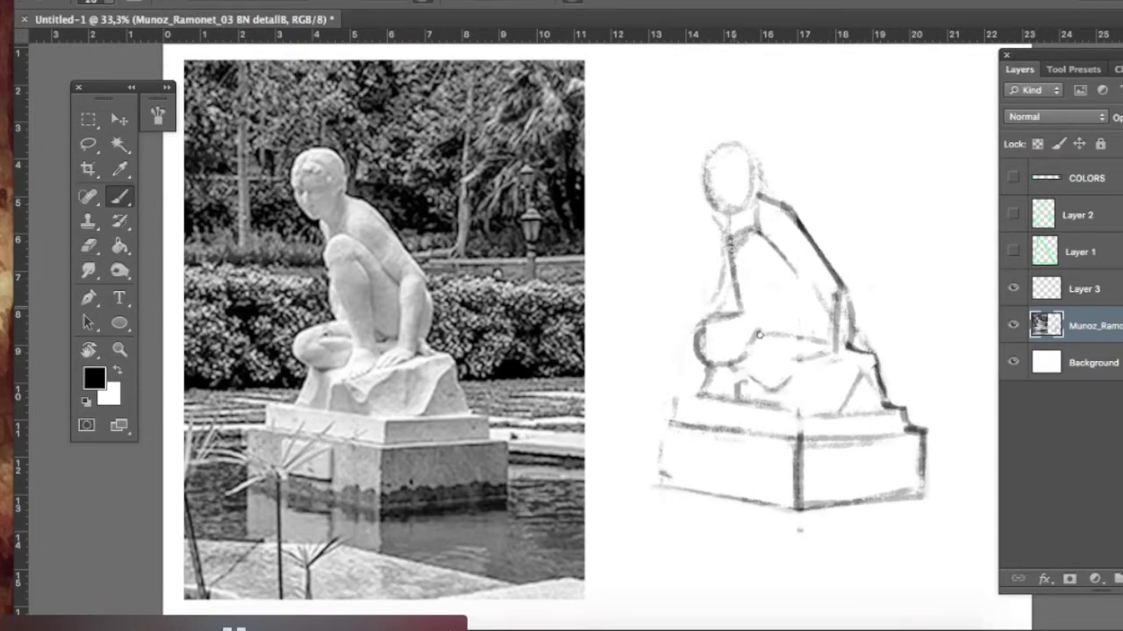
pyautogui.moveTo(755, 322)
pyautogui.mouseDown()
pyautogui.moveTo(781, 344)
pyautogui.moveTo(811, 284)
pyautogui.moveTo(830, 343)
pyautogui.moveTo(796, 358)
pyautogui.moveTo(768, 337)
pyautogui.moveTo(754, 370)
pyautogui.moveTo(793, 374)
pyautogui.moveTo(756, 410)
pyautogui.moveTo(782, 412)
pyautogui.moveTo(781, 384)
pyautogui.moveTo(819, 367)
pyautogui.mouseUp()
pyautogui.press('e')
pyautogui.press('b')
pyautogui.press('e')
pyautogui.press('b')
pyautogui.press('e')
pyautogui.press('b')
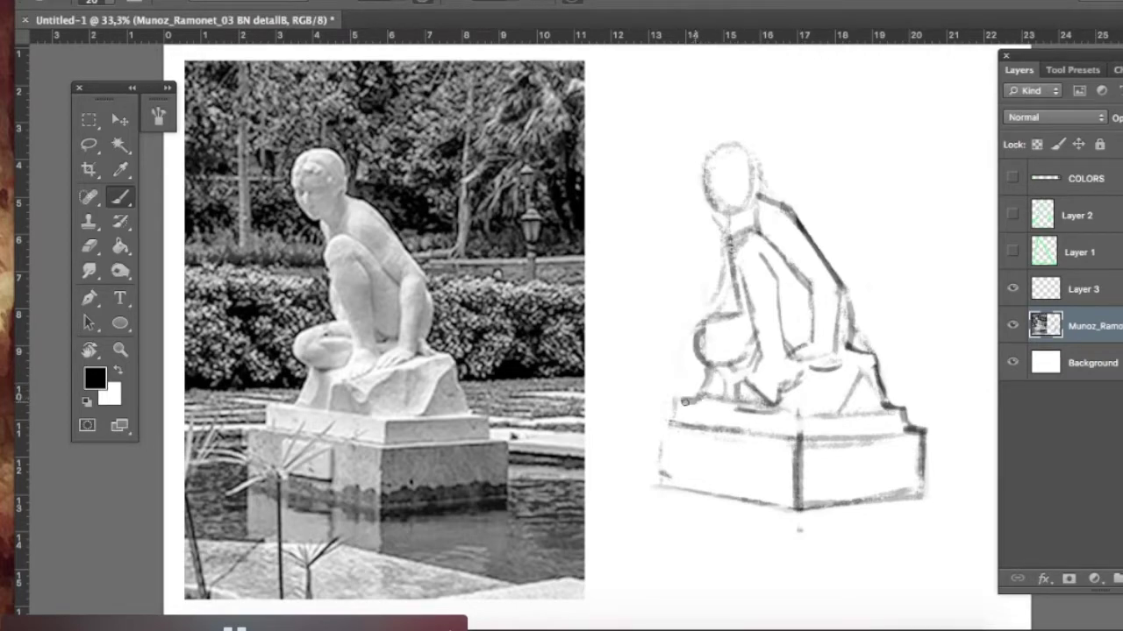
# Darken the head outline and neck, and reinforce the contours around the supporting hand and the foot
pyautogui.moveTo(732, 223); pyautogui.dragTo(733, 242)
pyautogui.moveTo(704, 178); pyautogui.dragTo(734, 210)
pyautogui.moveTo(711, 173)
pyautogui.mouseDown()
pyautogui.moveTo(714, 147)
pyautogui.moveTo(743, 145)
pyautogui.moveTo(792, 211)
pyautogui.mouseUp()
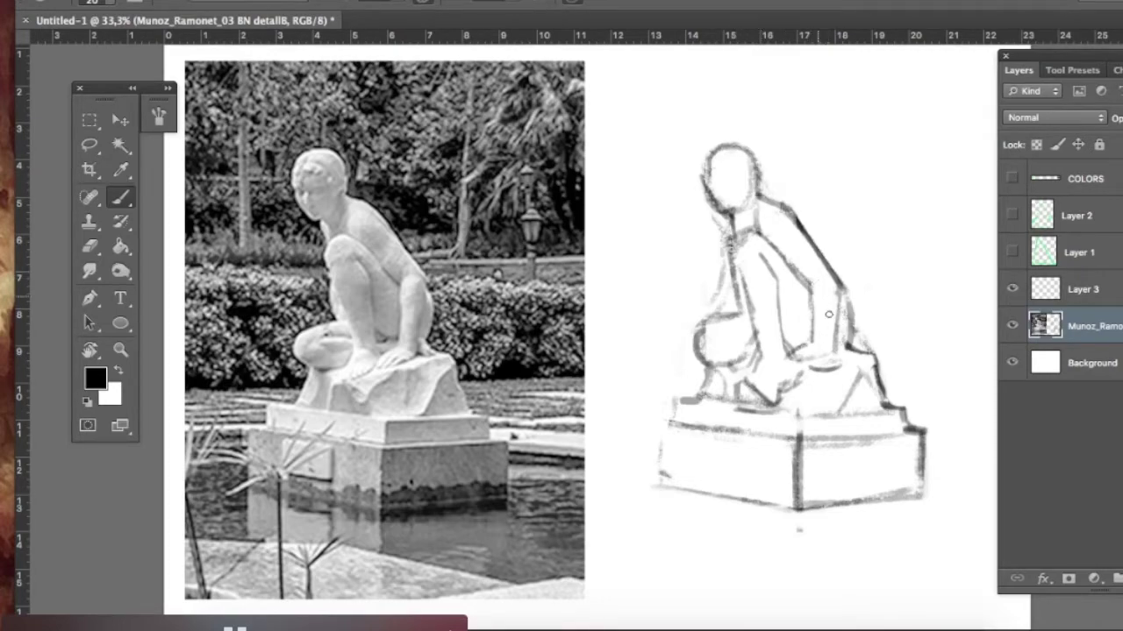
pyautogui.moveTo(778, 331); pyautogui.dragTo(807, 344)
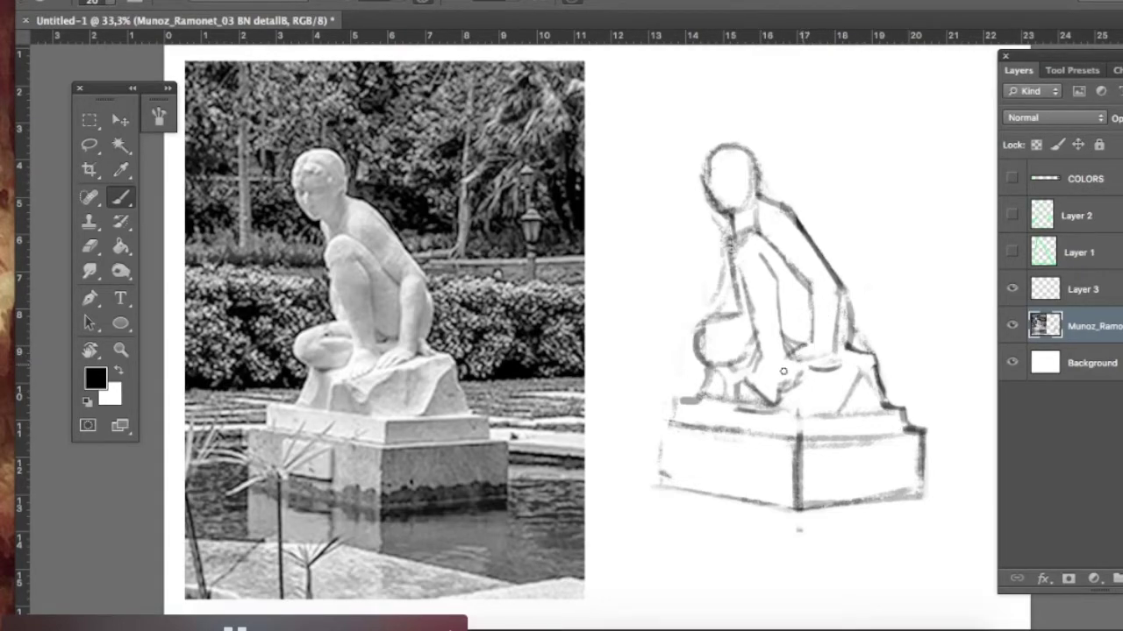
pyautogui.moveTo(749, 386)
pyautogui.mouseDown()
pyautogui.moveTo(786, 369)
pyautogui.moveTo(763, 402)
pyautogui.mouseUp()
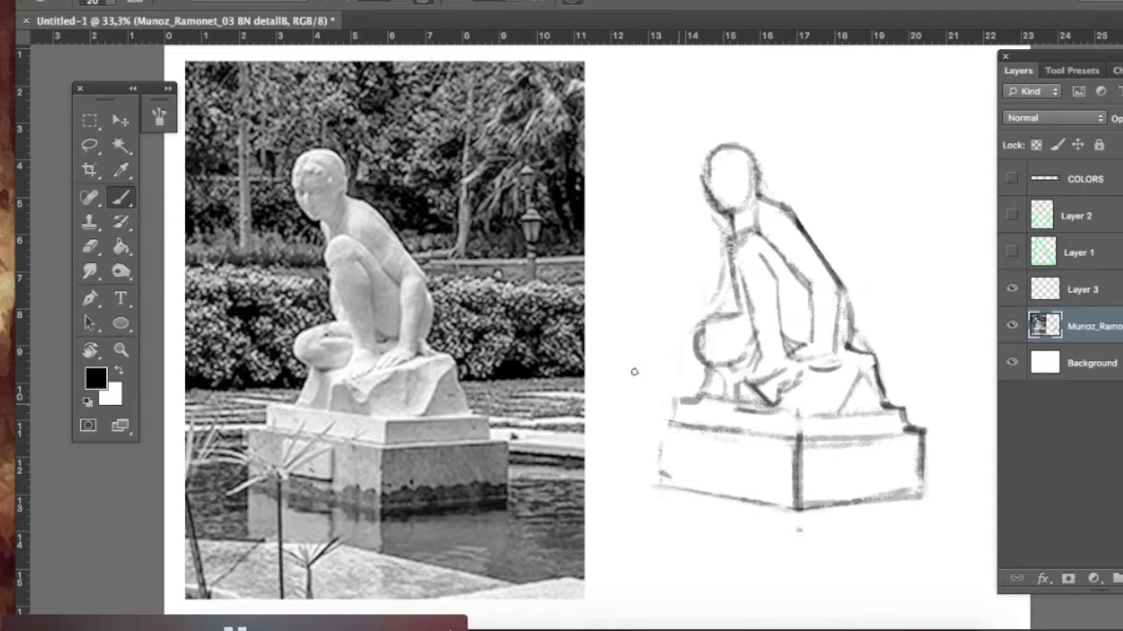
# Redraw the plinth's upper edges on both faces and extend its front vertical corner up to meet them
pyautogui.moveTo(771, 419); pyautogui.dragTo(801, 422)
pyautogui.moveTo(665, 402); pyautogui.dragTo(812, 422)
pyautogui.moveTo(677, 405); pyautogui.dragTo(785, 417)
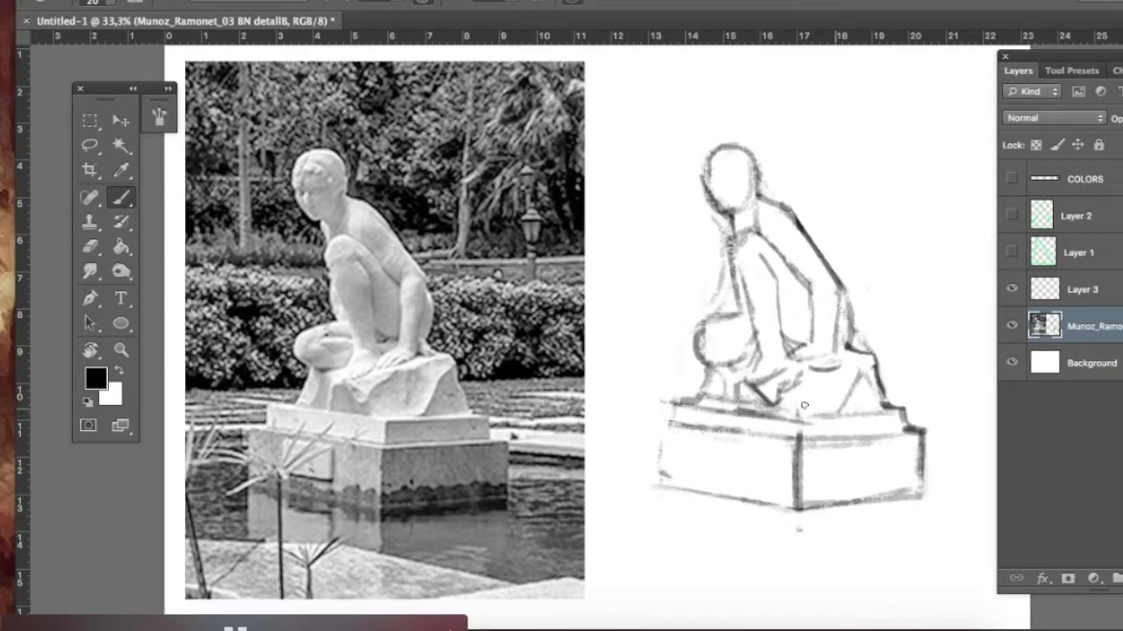
pyautogui.press('e')
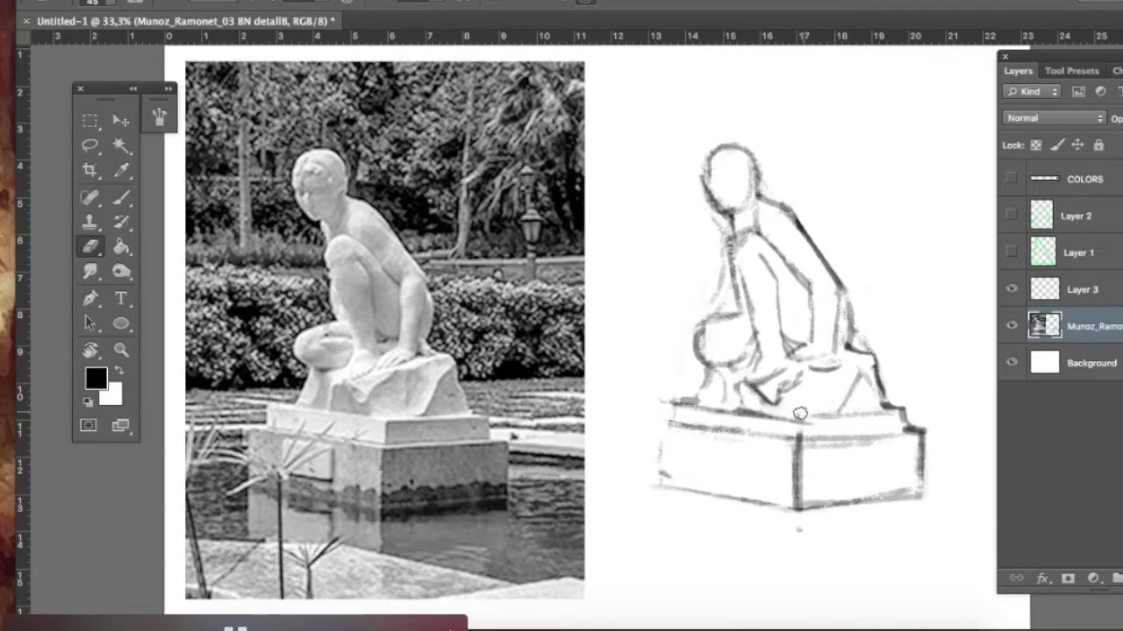
pyautogui.press('b')
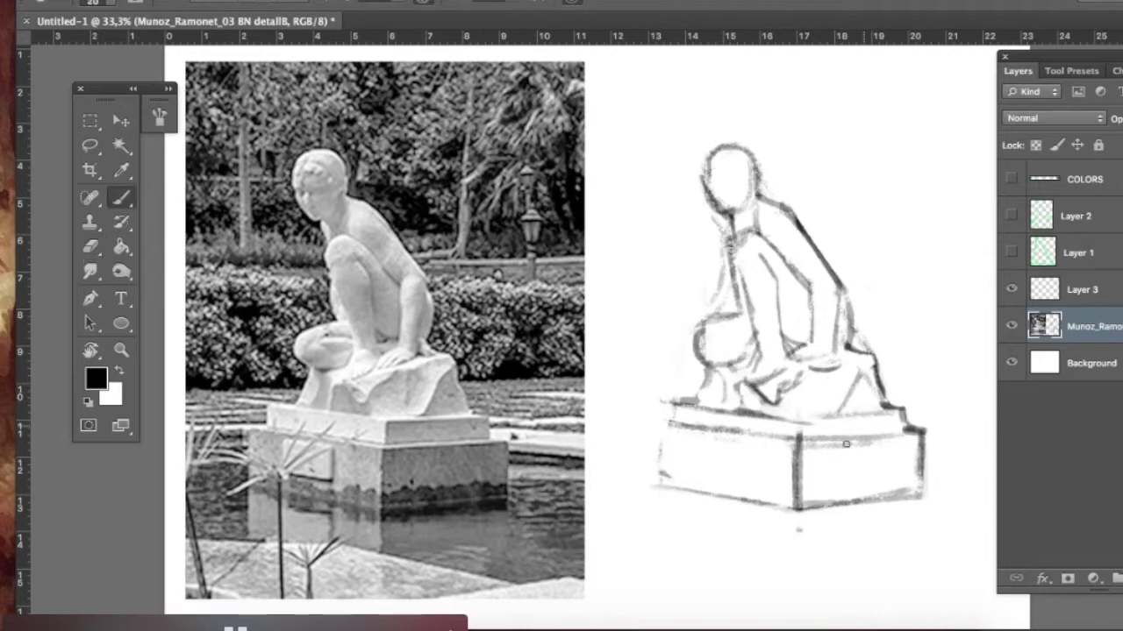
pyautogui.moveTo(799, 419); pyautogui.dragTo(801, 463)
pyautogui.moveTo(755, 412); pyautogui.dragTo(919, 409)
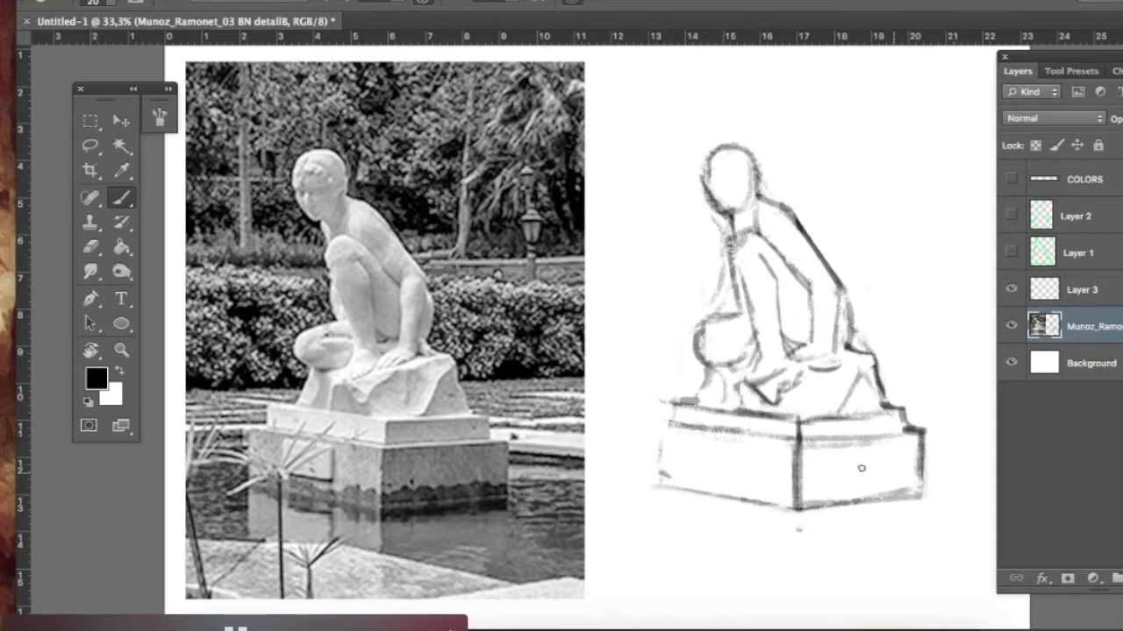
# Erase the rough lower edge of the plinth's right face and redraw it as a clean perspective line
pyautogui.press('e')
pyautogui.moveTo(816, 435); pyautogui.dragTo(894, 429)
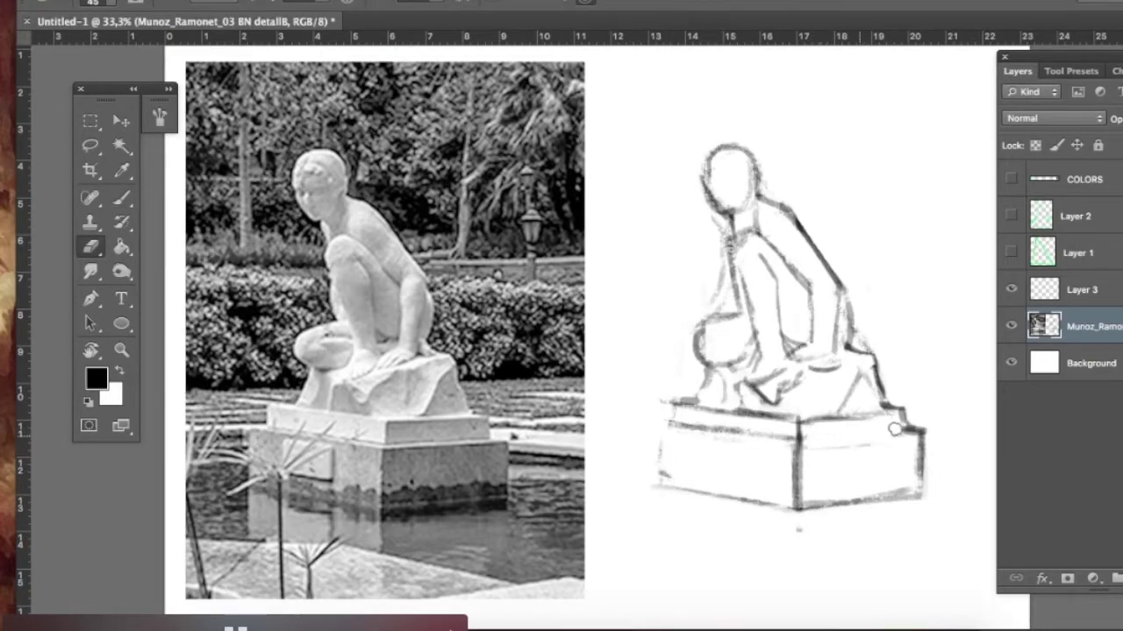
pyautogui.press('b')
pyautogui.moveTo(794, 451); pyautogui.dragTo(912, 436)
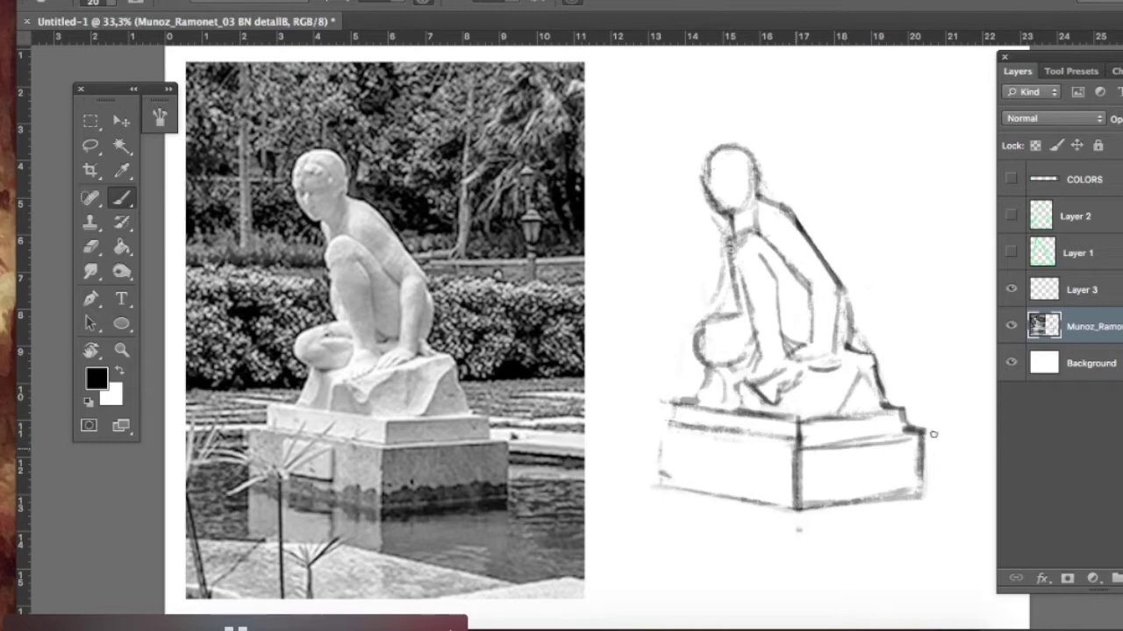
pyautogui.moveTo(814, 445); pyautogui.dragTo(914, 435)
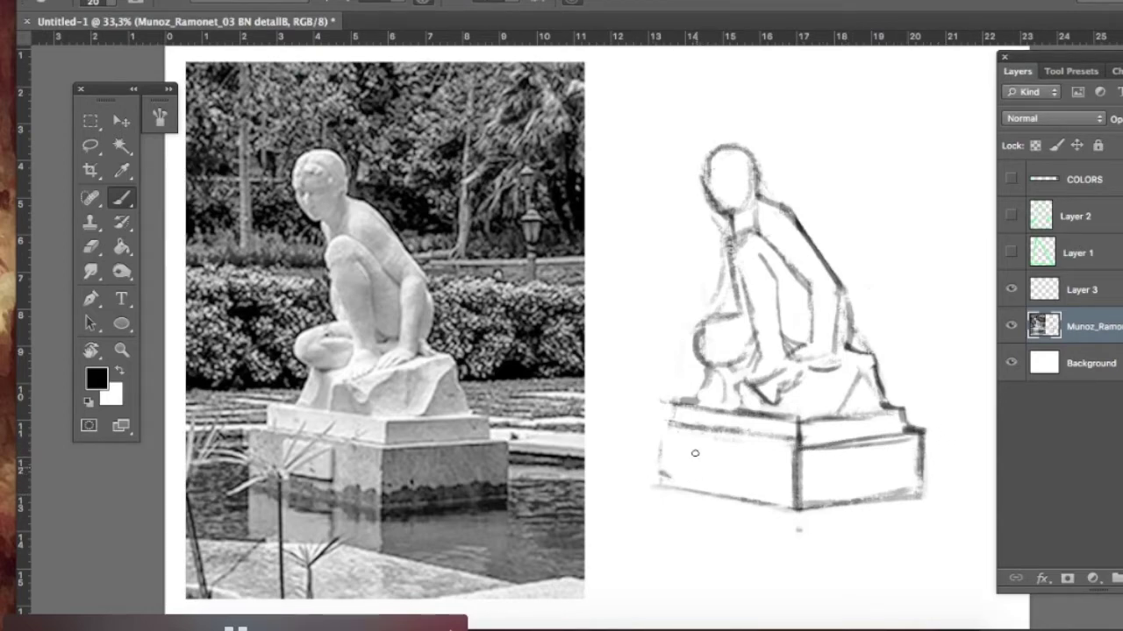
# Clean up the doubled lower edge of the plinth's left face and redraw it up to the front corner
pyautogui.press('e')
pyautogui.moveTo(678, 430); pyautogui.dragTo(788, 436)
pyautogui.press('b')
pyautogui.moveTo(665, 425); pyautogui.dragTo(791, 438)
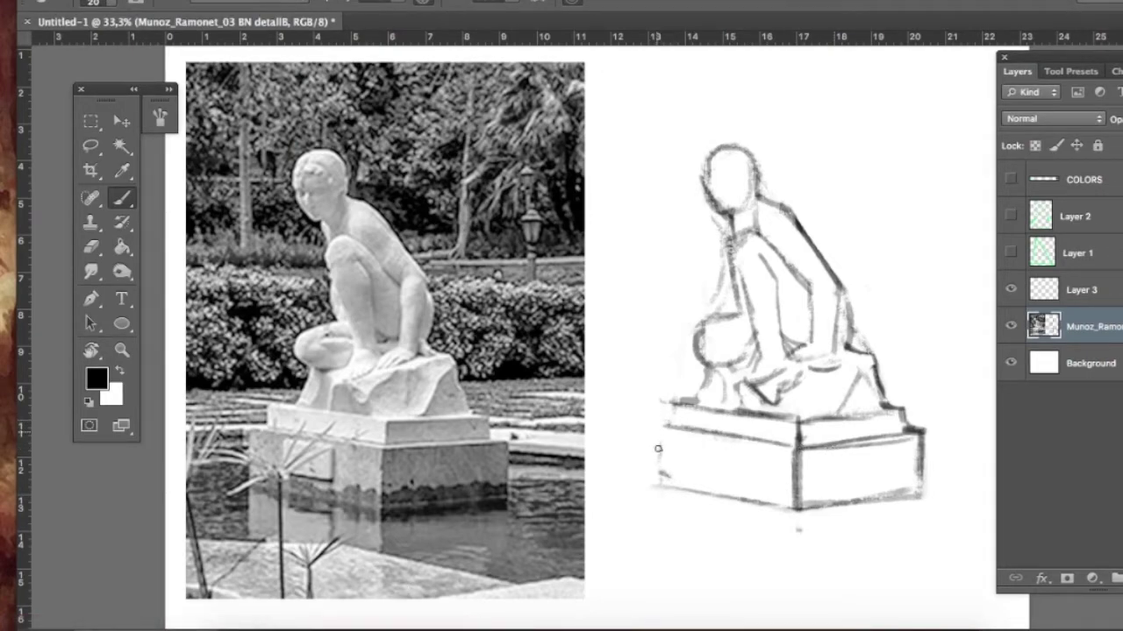
# Darken the pedestal's left vertical side and its left base edge down to the front corner
pyautogui.moveTo(656, 430); pyautogui.dragTo(658, 482)
pyautogui.moveTo(656, 433)
pyautogui.mouseDown()
pyautogui.moveTo(657, 474)
pyautogui.moveTo(777, 507)
pyautogui.mouseUp()
pyautogui.moveTo(669, 489)
pyautogui.mouseDown()
pyautogui.moveTo(807, 513)
pyautogui.moveTo(794, 509)
pyautogui.mouseUp()
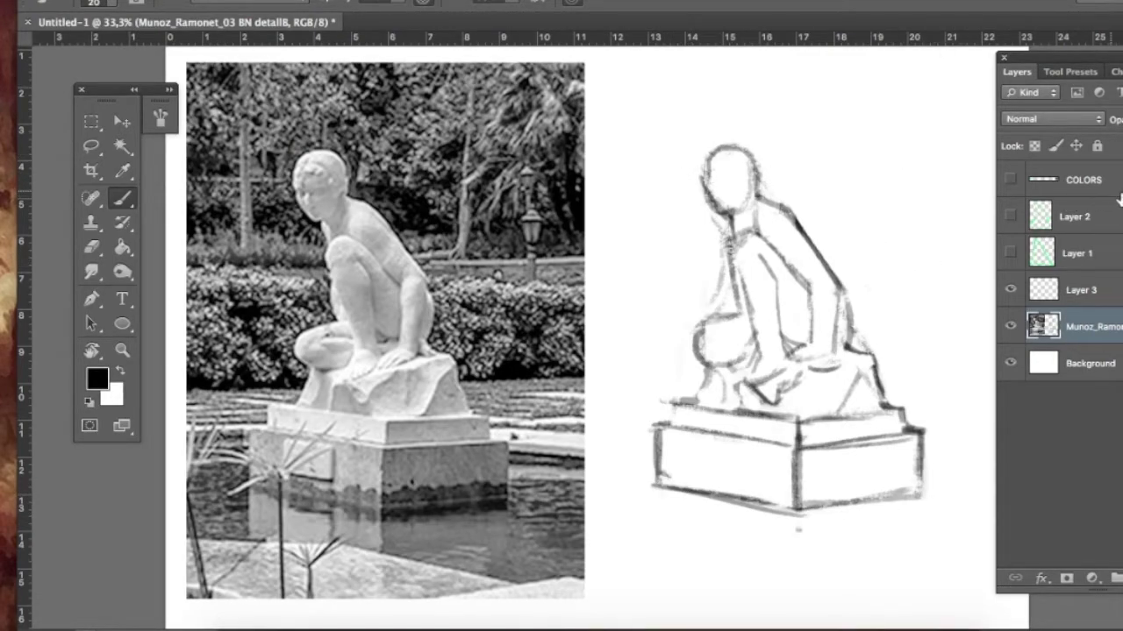
# Show Layer 1 and move its green triangle onto the sketch to compare the proportions up close
pyautogui.click(1010, 251)
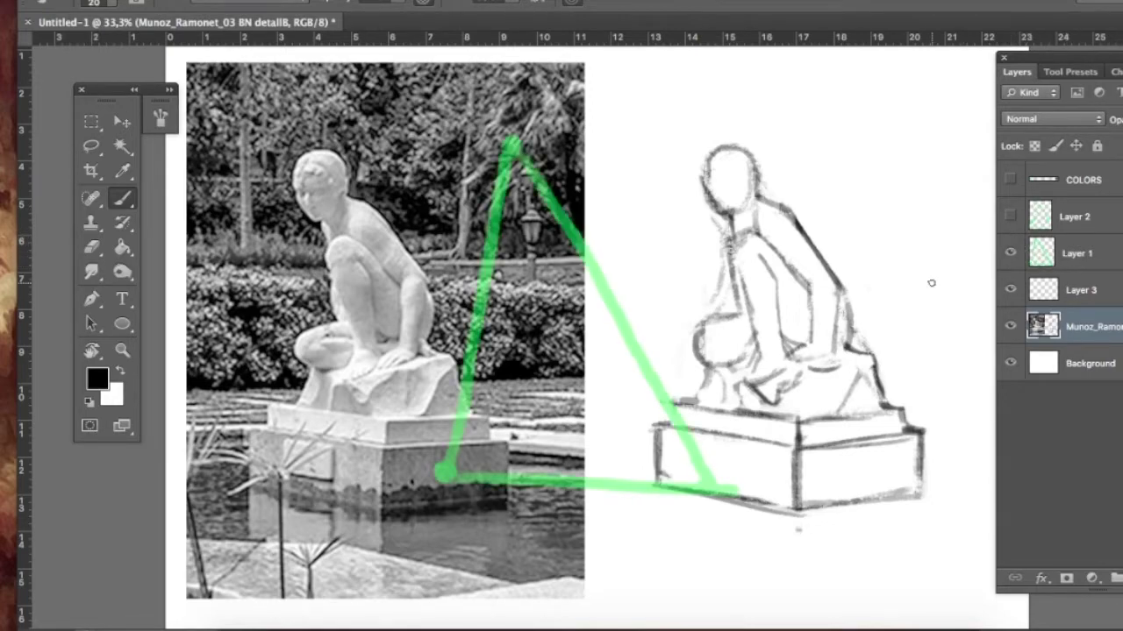
pyautogui.click(1098, 263)
pyautogui.moveTo(676, 408)
pyautogui.mouseDown()
pyautogui.moveTo(881, 430)
pyautogui.moveTo(888, 414)
pyautogui.mouseUp()
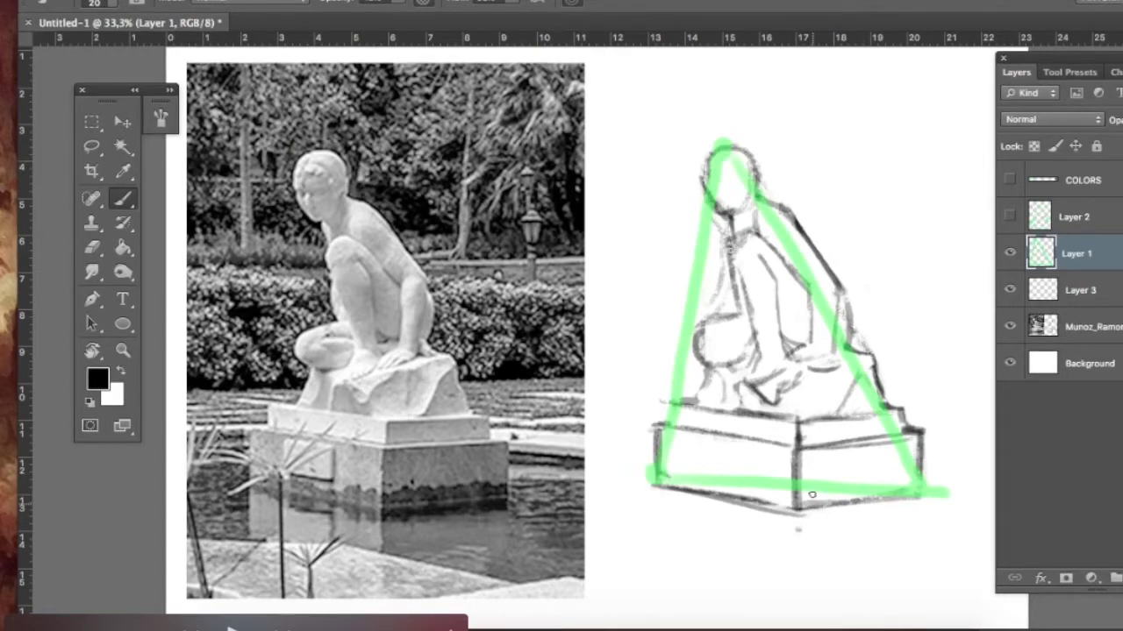
pyautogui.press('z')
pyautogui.click(815, 462)
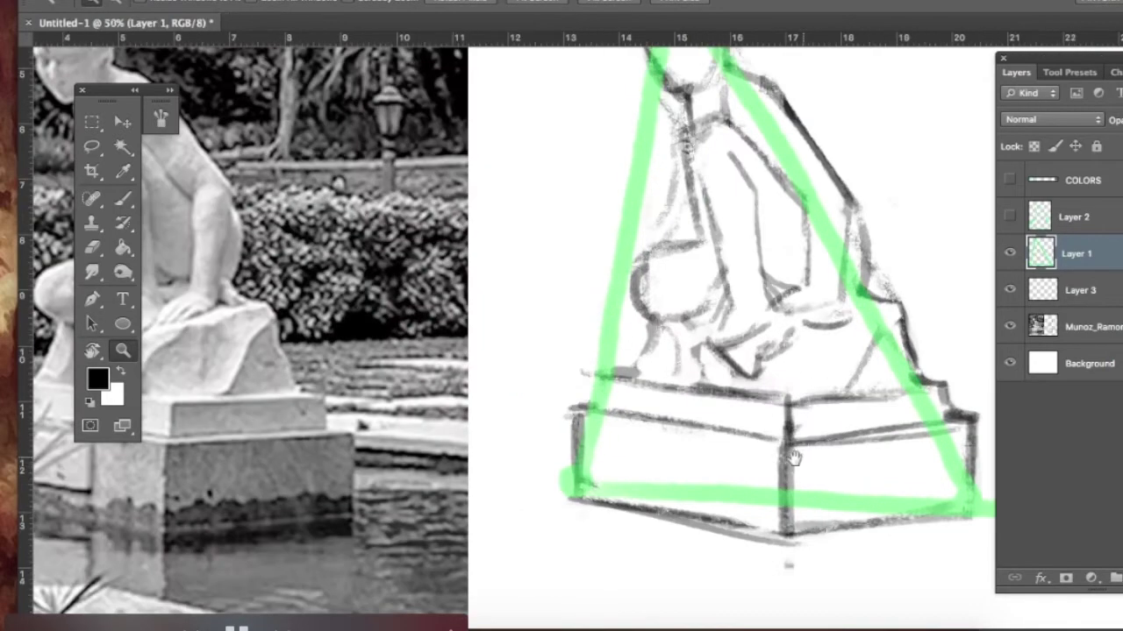
pyautogui.moveTo(796, 456)
pyautogui.mouseDown()
pyautogui.moveTo(738, 520)
pyautogui.moveTo(762, 531)
pyautogui.mouseUp()
pyautogui.keyDown('alt'); pyautogui.click(763, 536); pyautogui.keyUp('alt')
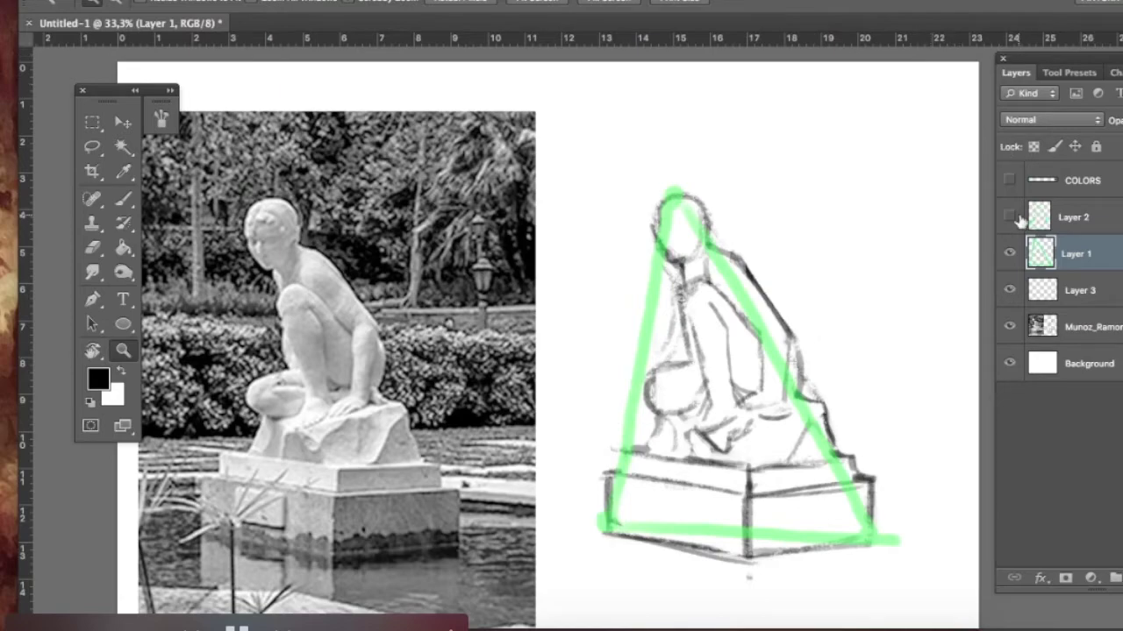
# Show the green outline on Layer 2 and hide the triangle on Layer 1
pyautogui.click(1009, 217)
pyautogui.moveTo(624, 467)
pyautogui.mouseDown()
pyautogui.moveTo(677, 467)
pyautogui.moveTo(639, 476)
pyautogui.mouseUp()
pyautogui.click(1010, 253)
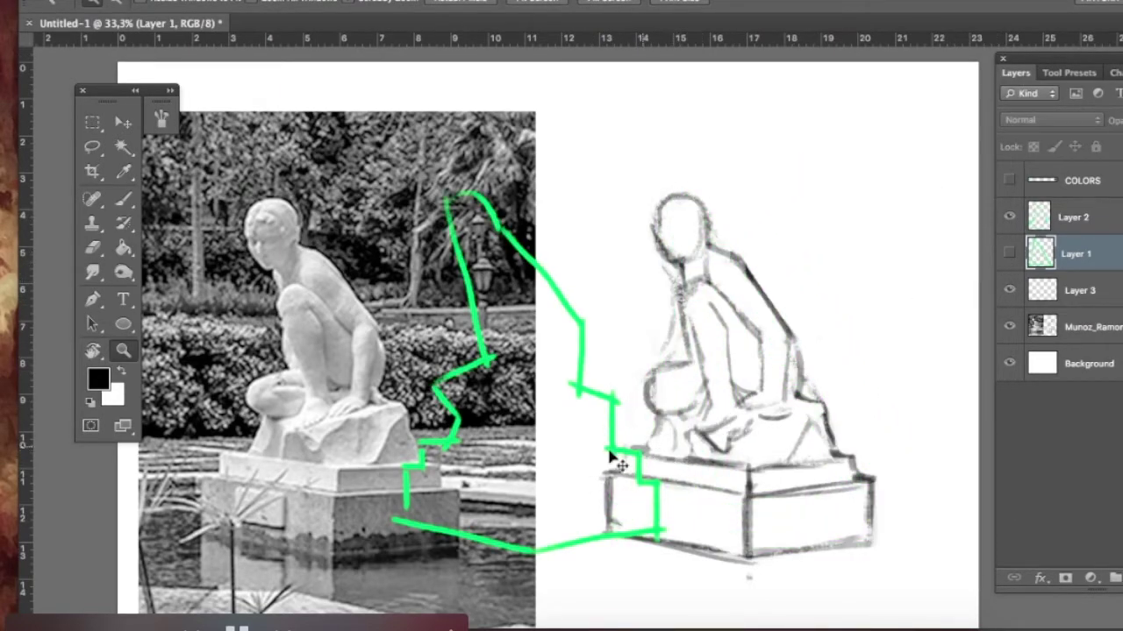
# Move Layer 2's green outline over the sketch and nudge it until the head and pedestal line up
pyautogui.click(1042, 221)
pyautogui.moveTo(541, 462)
pyautogui.mouseDown()
pyautogui.moveTo(746, 456)
pyautogui.moveTo(758, 473)
pyautogui.mouseUp()
pyautogui.press('super+Right')
pyautogui.press('super+Right')
pyautogui.press('super+Right')
pyautogui.press('super+Right')
pyautogui.press('super+Right')
pyautogui.press('super+Right')
pyautogui.press('super+Right')
pyautogui.press('super+Right')
pyautogui.press('super+Right')
pyautogui.press('super+Right')
pyautogui.press('super+Right')
pyautogui.press('super+Right')
pyautogui.press('super+Right')
pyautogui.press('super+Right')
pyautogui.press('super+Right')
pyautogui.press('super+Right')
pyautogui.press('super+Right')
pyautogui.press('super+Right')
pyautogui.moveTo(760, 476); pyautogui.dragTo(757, 472)
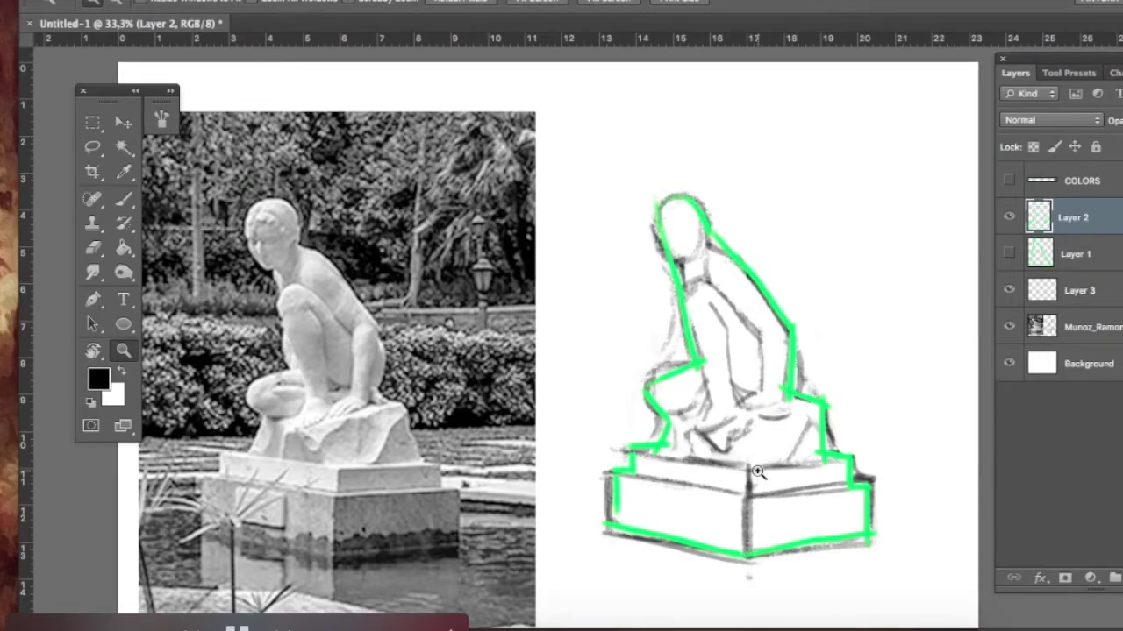
pyautogui.moveTo(517, 367); pyautogui.dragTo(558, 357)
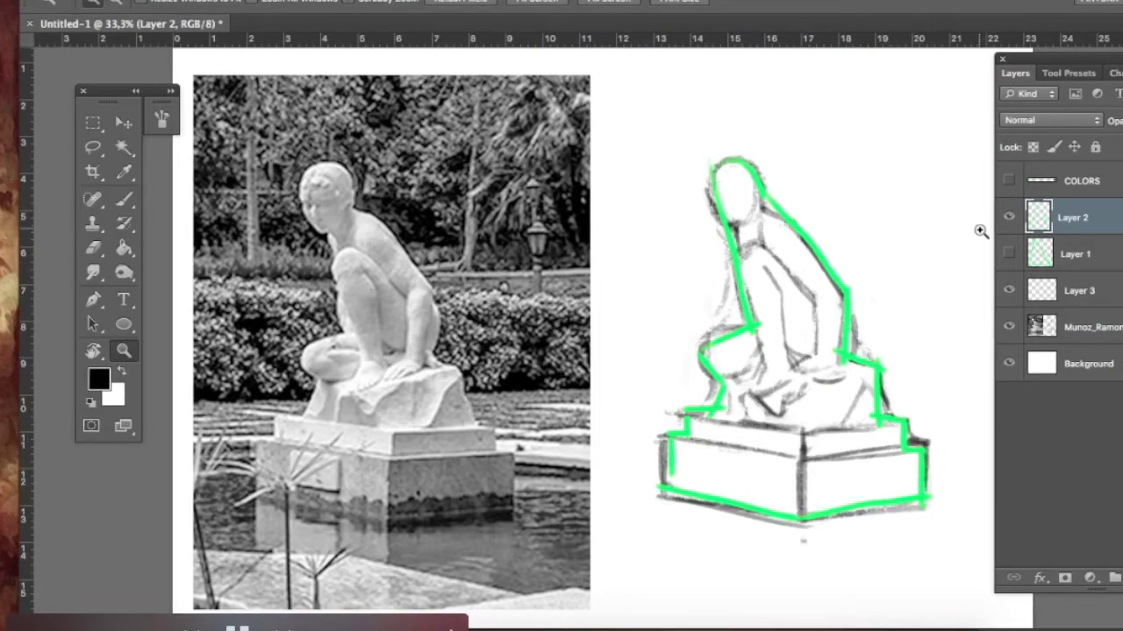
# Hide Layer 2 and review the bare sketch up close and beside the photo
pyautogui.click(1009, 217)
pyautogui.moveTo(731, 386)
pyautogui.mouseDown()
pyautogui.moveTo(578, 424)
pyautogui.moveTo(538, 414)
pyautogui.mouseUp()
pyautogui.click(616, 453)
pyautogui.click(1008, 326)
pyautogui.click(1009, 327)
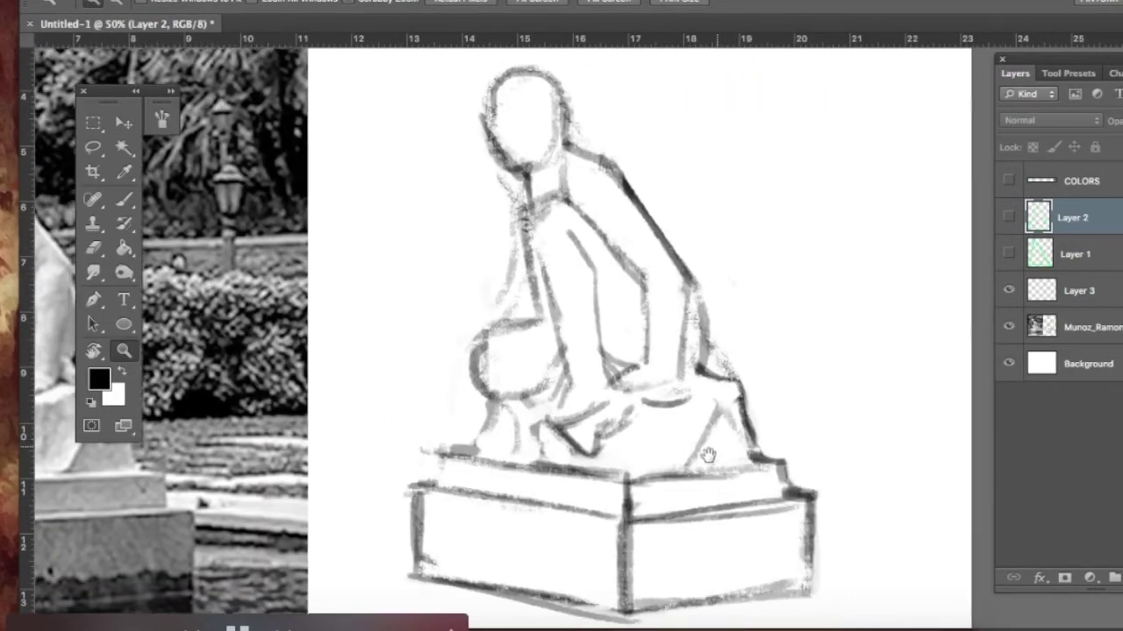
pyautogui.keyDown('alt'); pyautogui.click(709, 453); pyautogui.keyUp('alt')
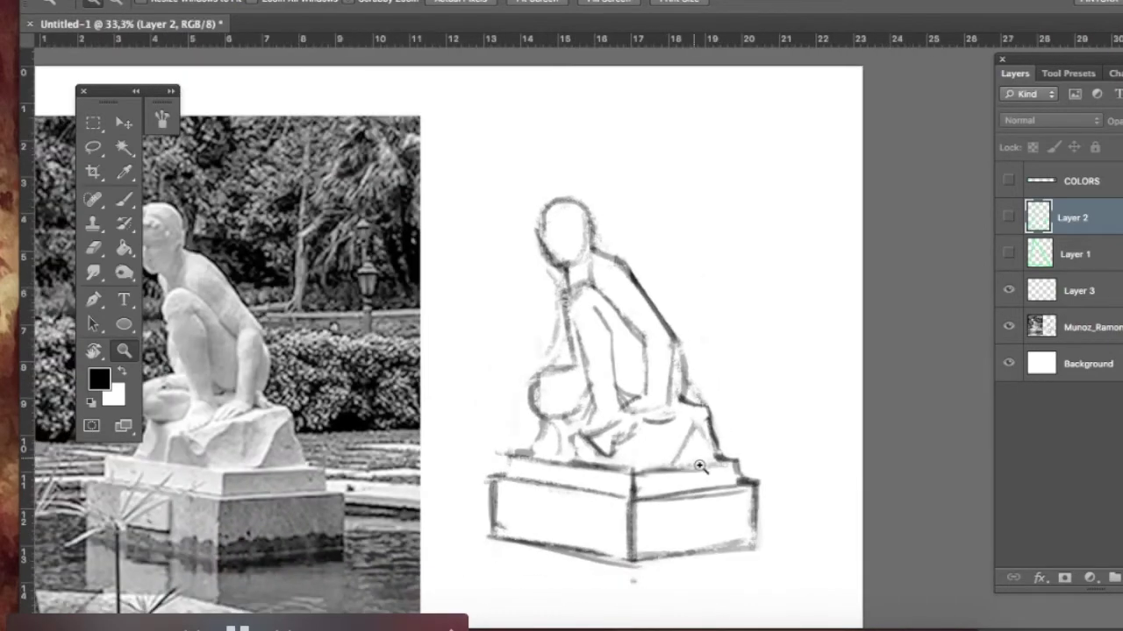
pyautogui.moveTo(699, 466); pyautogui.dragTo(735, 468)
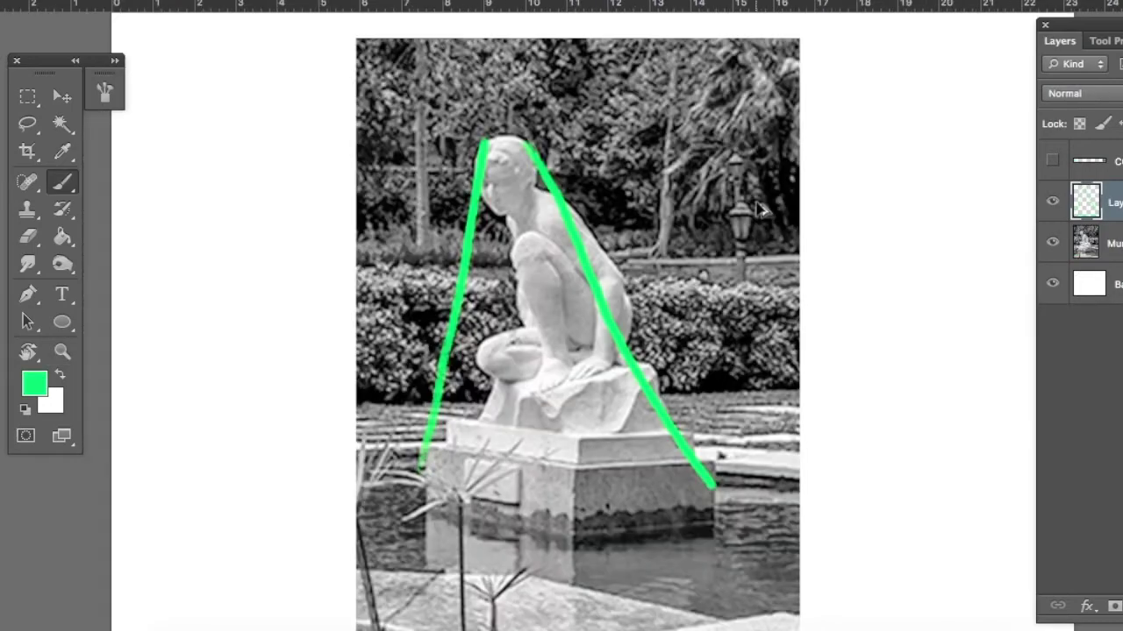
# Draw the green triangle's base across the pedestal, and mark a straight-sided envelope around the statue with its base angled down to the front corner
pyautogui.moveTo(422, 506); pyautogui.dragTo(698, 520)
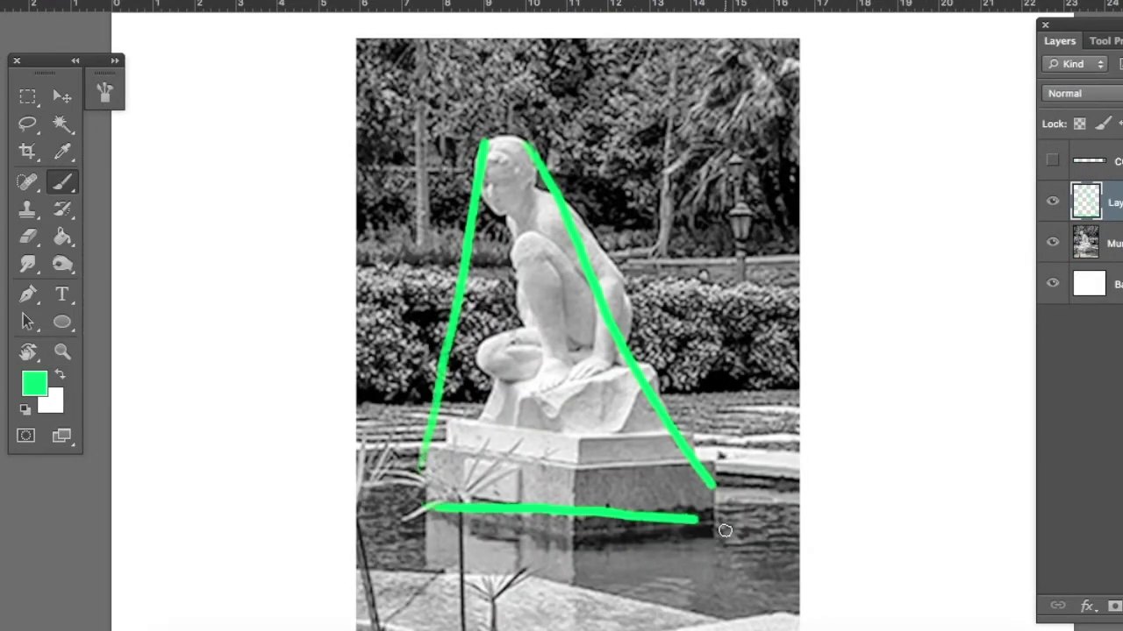
pyautogui.moveTo(413, 504)
pyautogui.mouseDown()
pyautogui.moveTo(446, 451)
pyautogui.moveTo(526, 127)
pyautogui.moveTo(606, 556)
pyautogui.mouseUp()
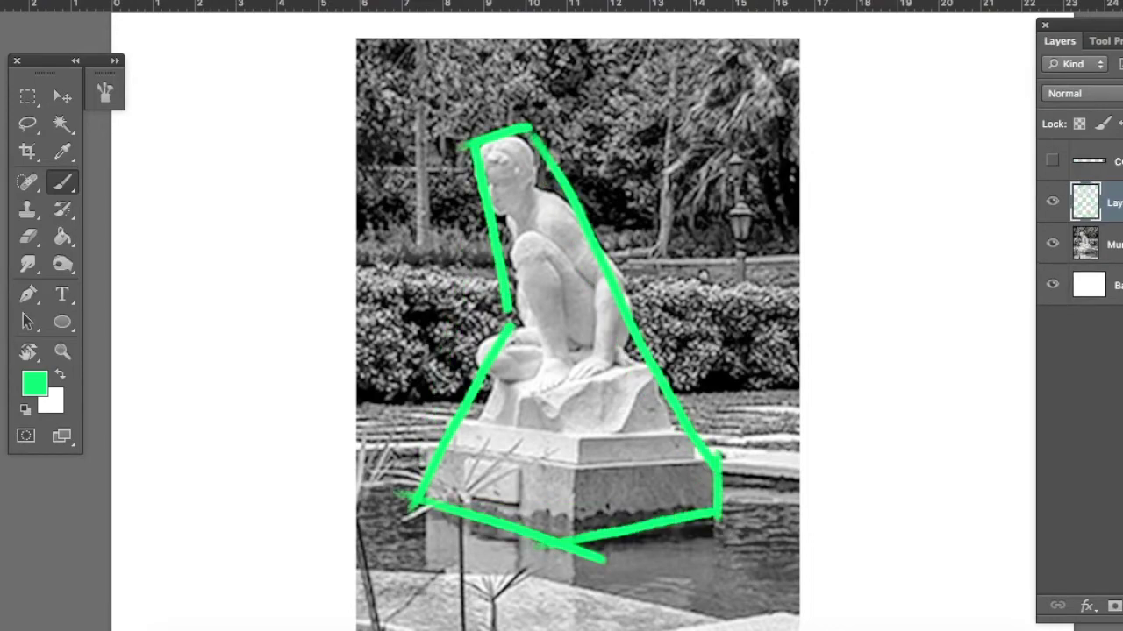